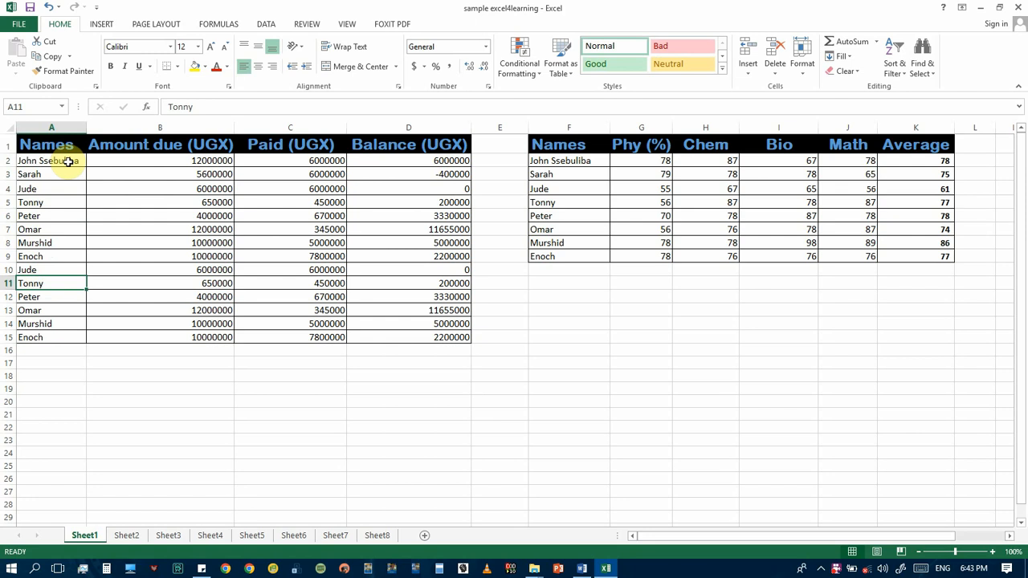
click(217, 160)
click(216, 174)
click(214, 230)
click(219, 310)
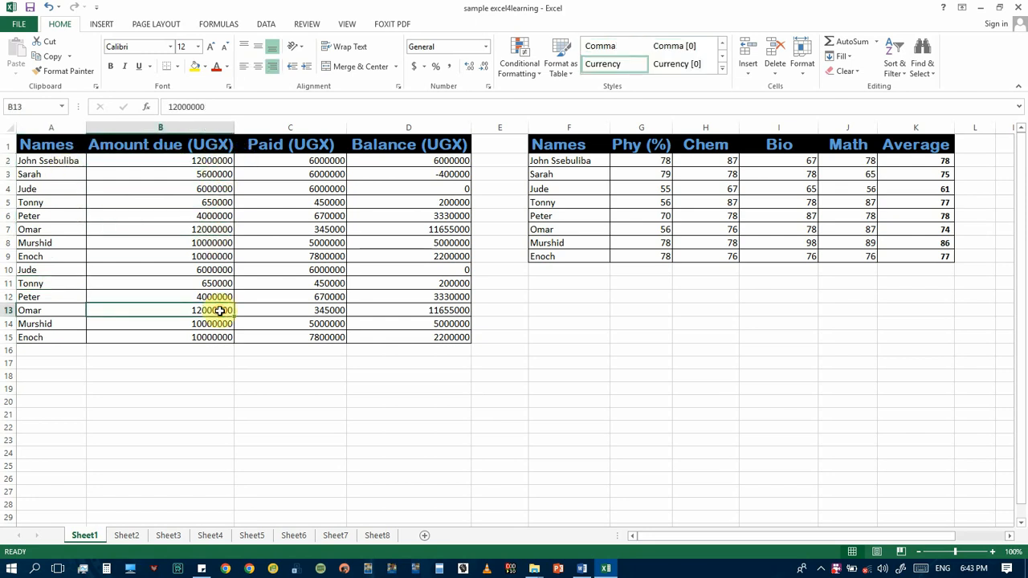
click(144, 162)
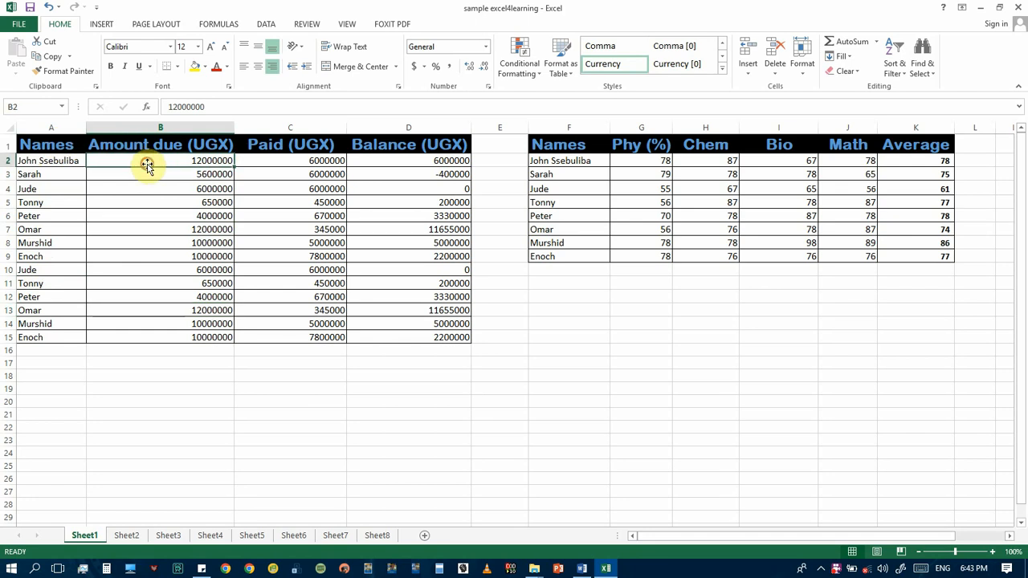
click(39, 162)
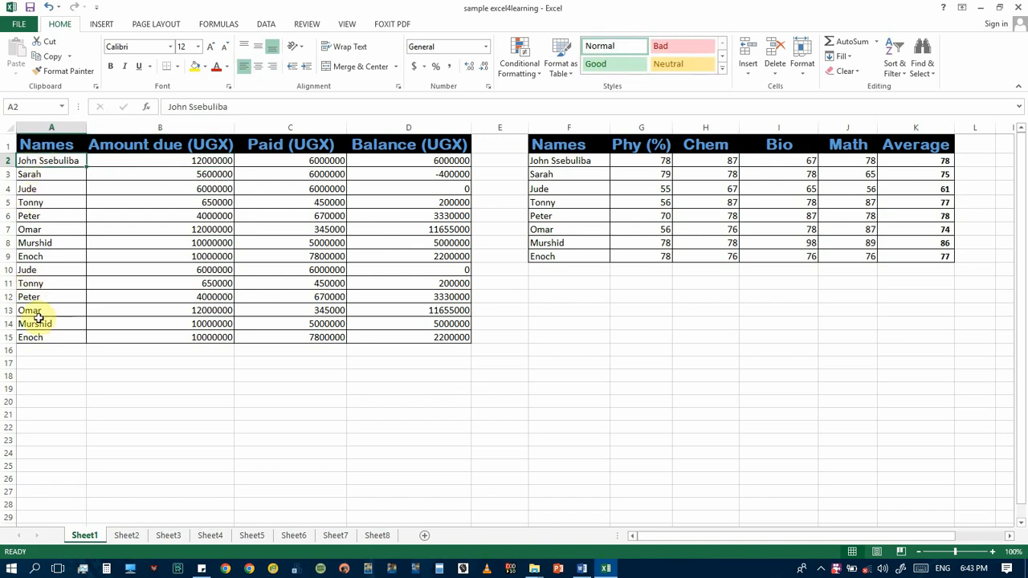
Sort the payments table by its Names column from A to Z
click(45, 145)
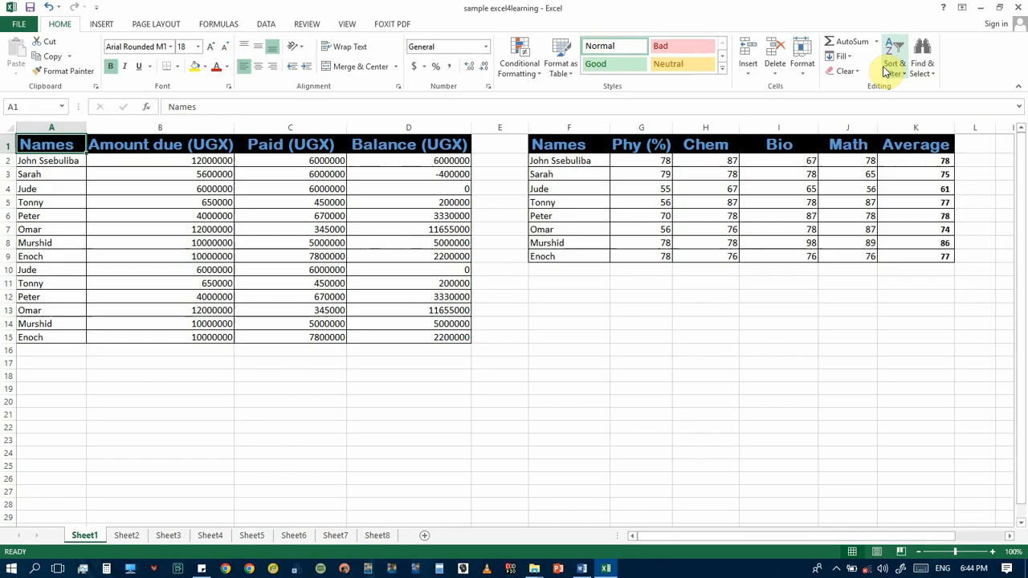
click(903, 76)
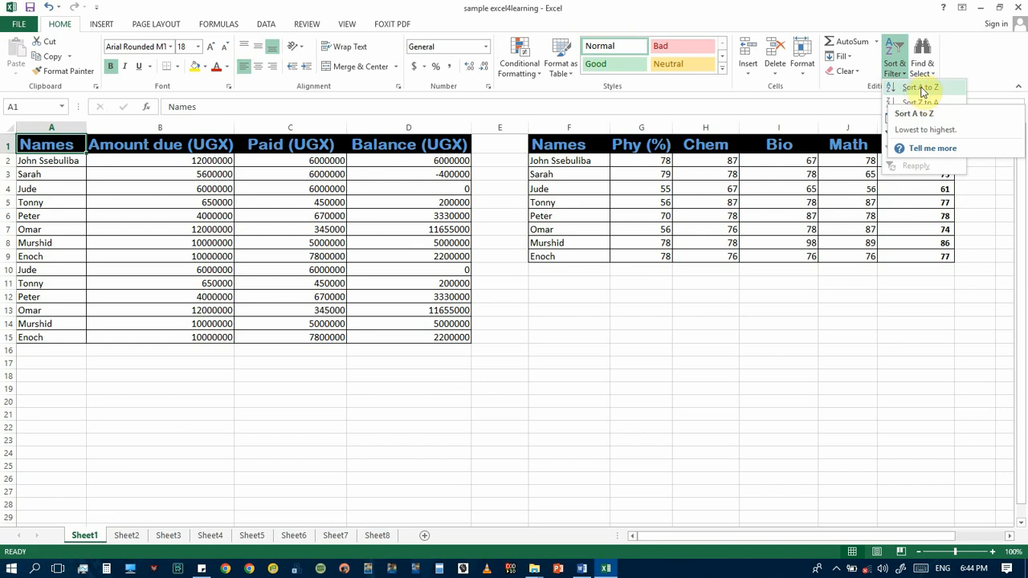
click(921, 87)
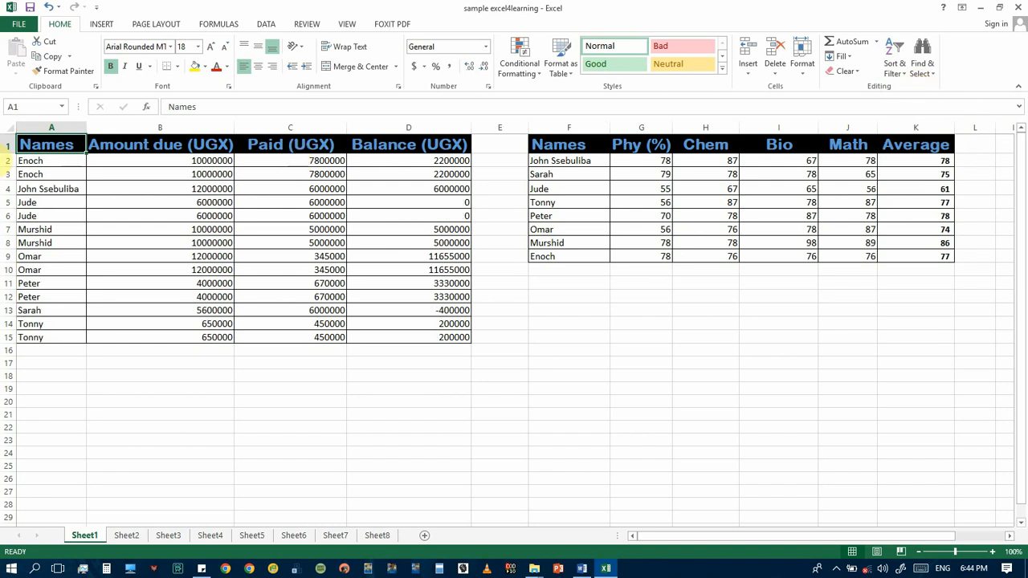
Examine the alphabetical order of the names and the amount due, paid and balance values belonging to individual rows in the payments table
click(62, 164)
click(57, 185)
click(50, 243)
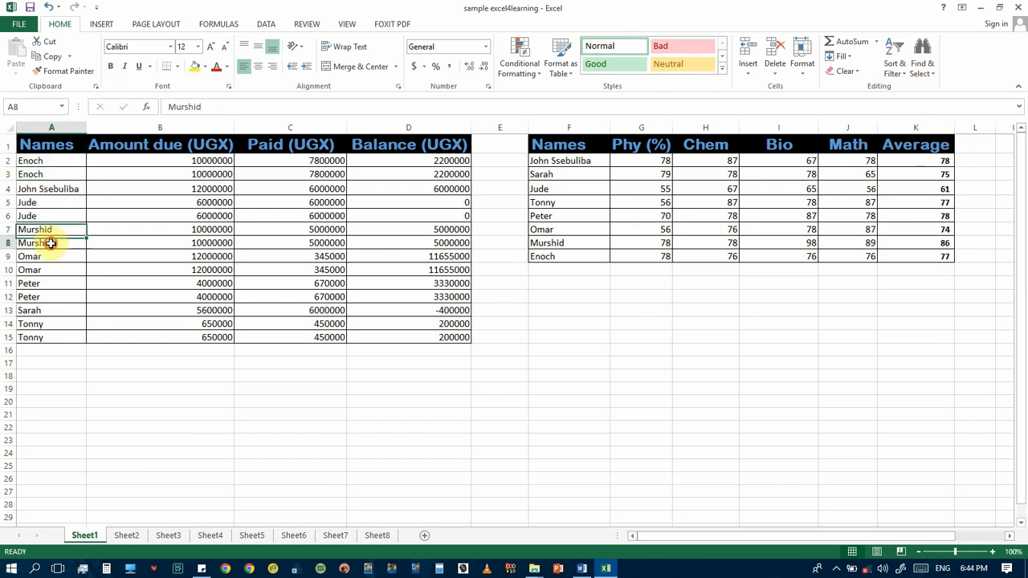
click(44, 312)
click(43, 335)
click(51, 163)
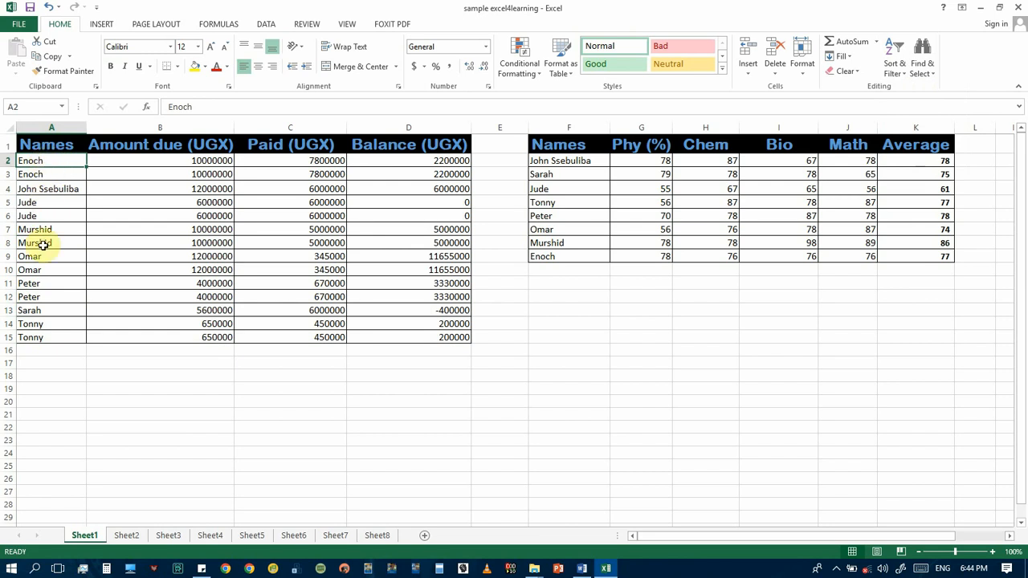
click(40, 337)
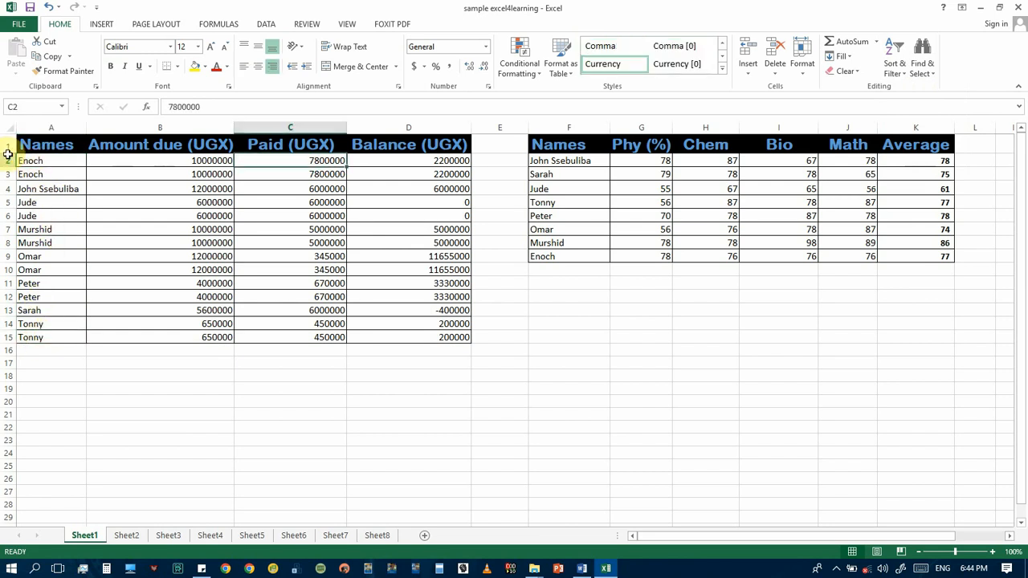
click(38, 162)
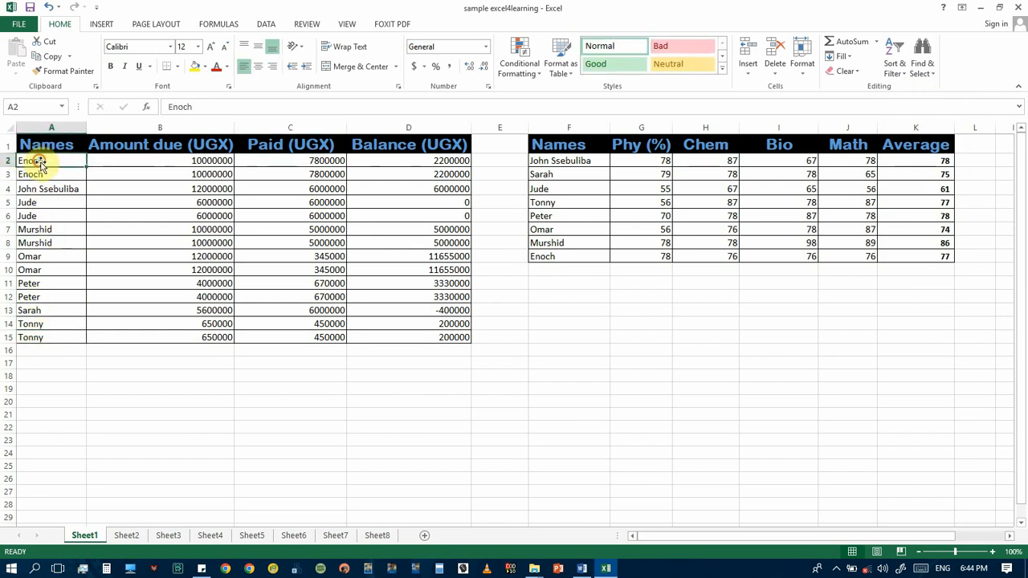
click(43, 176)
click(50, 219)
click(70, 160)
drag(69, 160, 402, 160)
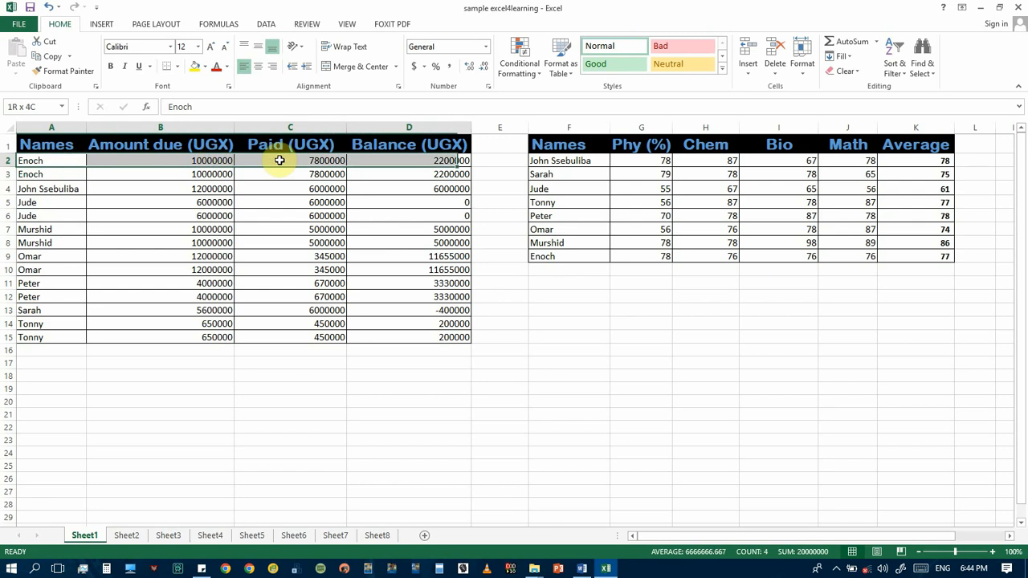
click(42, 188)
click(47, 243)
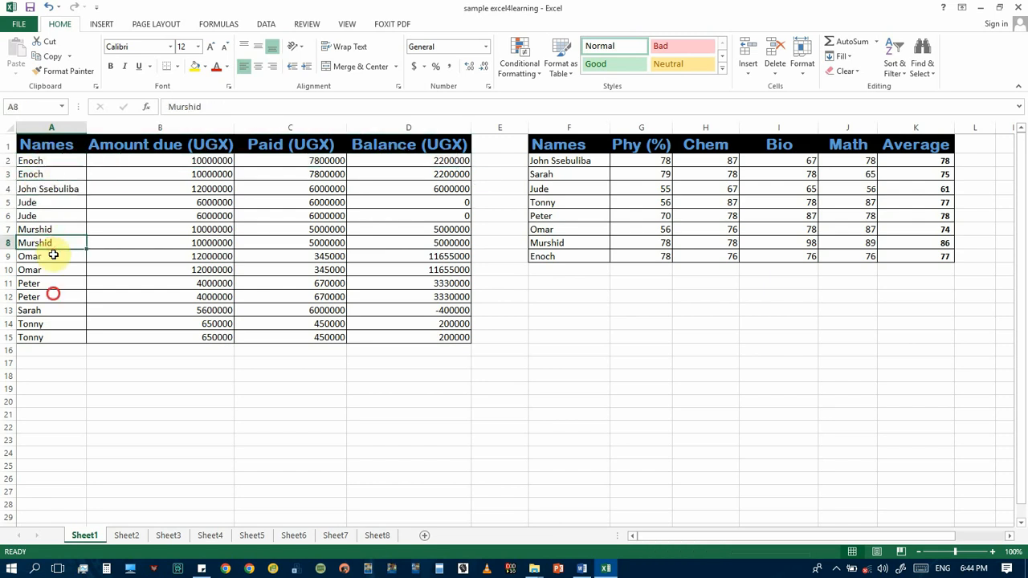
click(51, 297)
click(50, 160)
drag(51, 160, 450, 161)
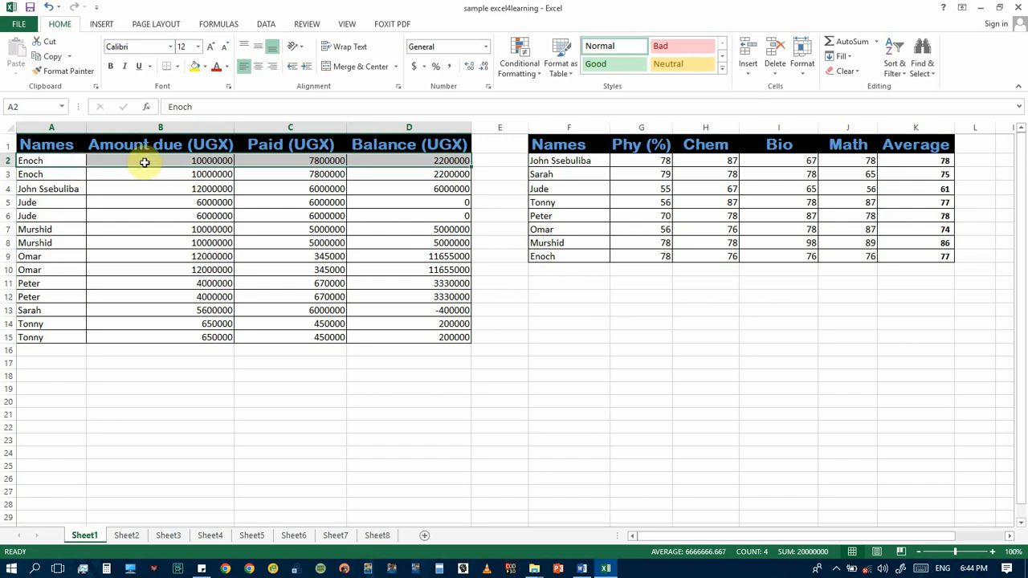
click(172, 161)
click(325, 161)
click(389, 160)
click(287, 161)
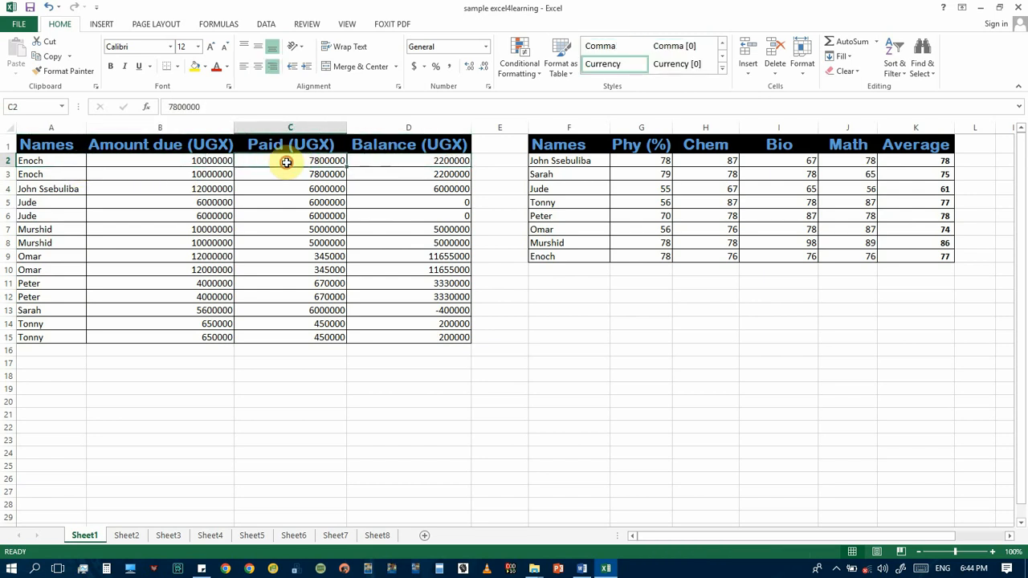
click(188, 159)
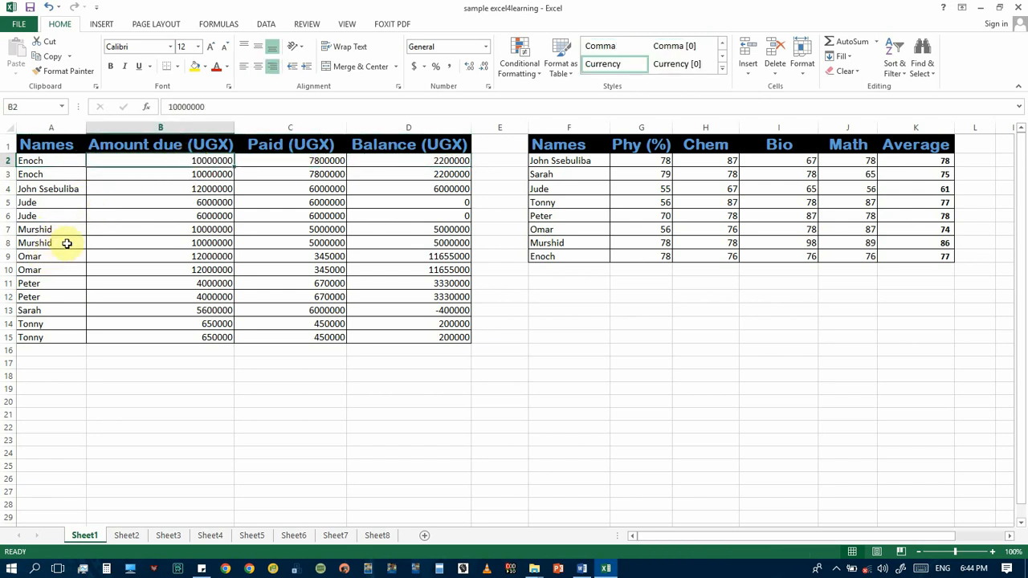
click(441, 243)
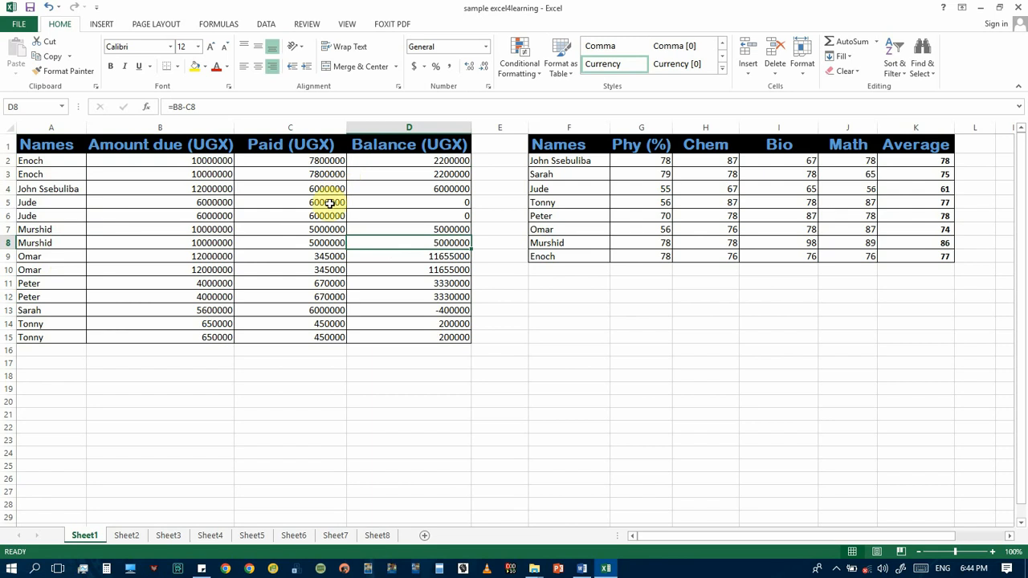
Sort the payments table by its Names column from Z to A and check the first row's amount due, paid and balance values
click(28, 152)
click(895, 70)
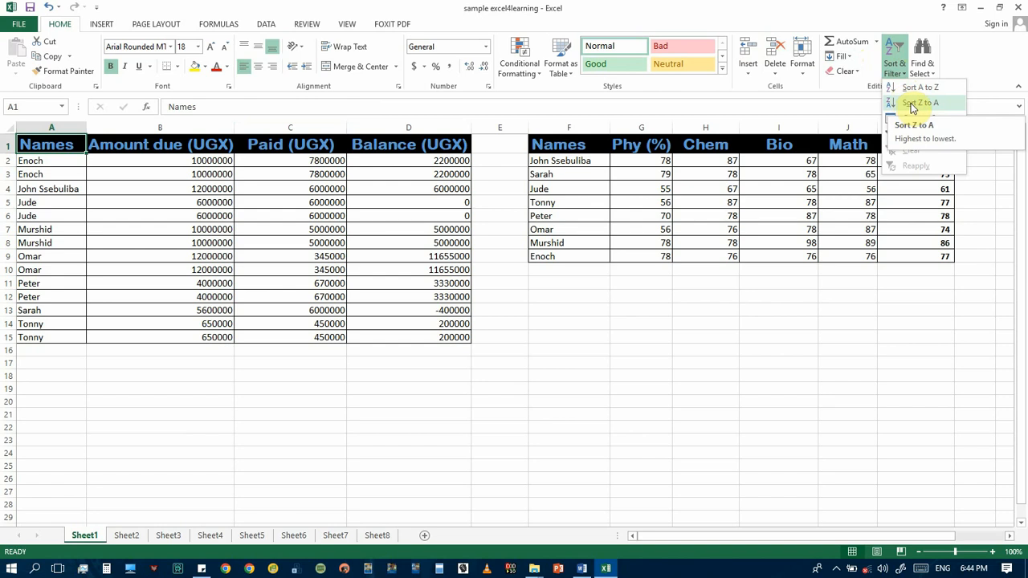
click(912, 107)
click(46, 163)
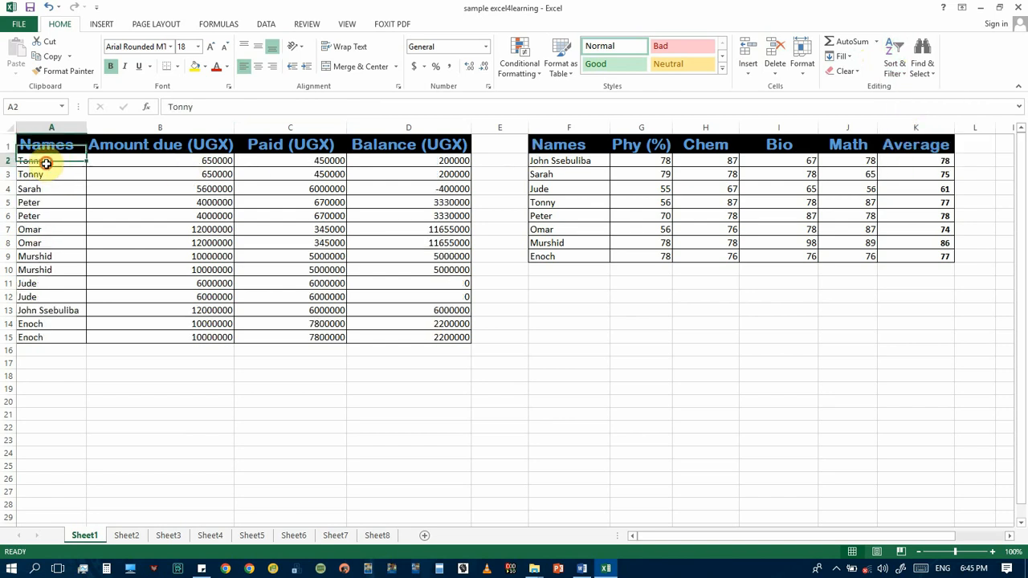
click(209, 161)
click(337, 162)
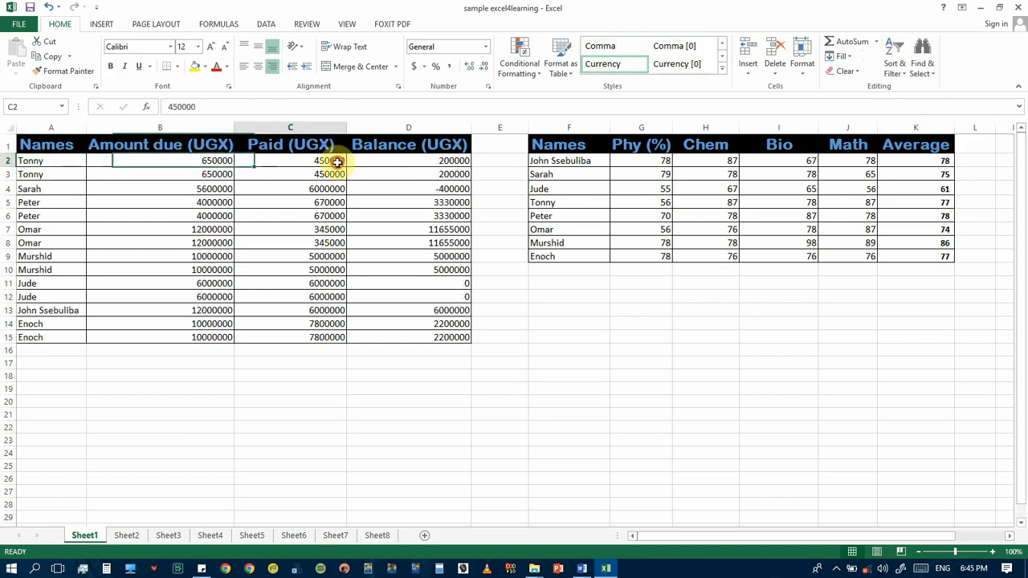
click(408, 161)
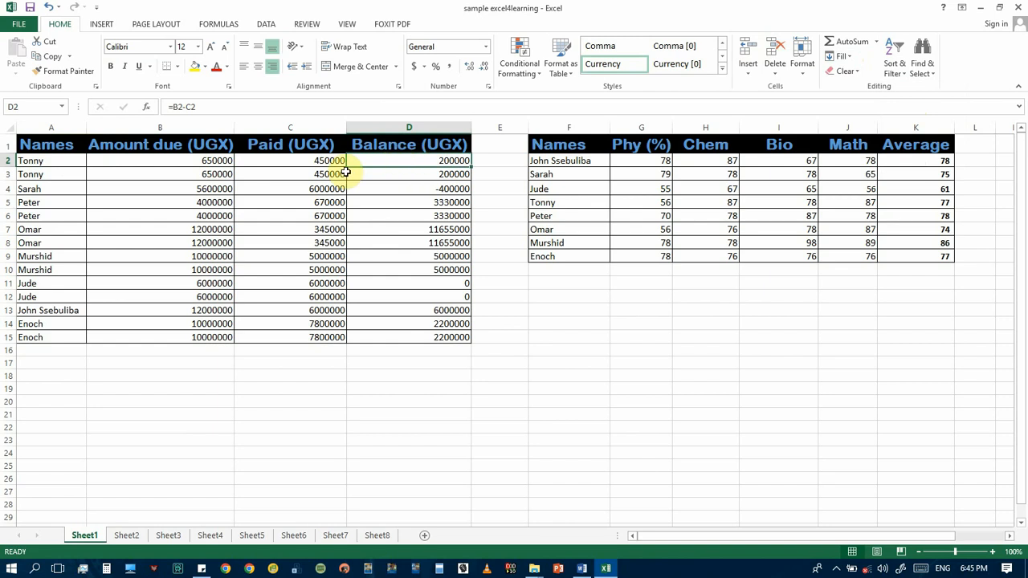
Sort the payments table by Amount due (UGX) from lowest to highest, and re-sort it from highest to lowest
click(159, 145)
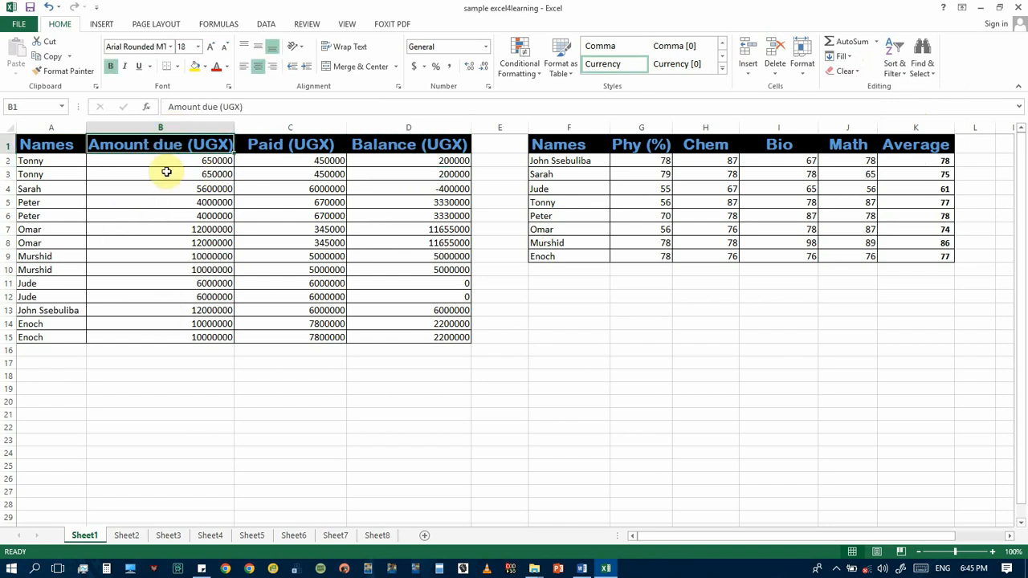
click(896, 69)
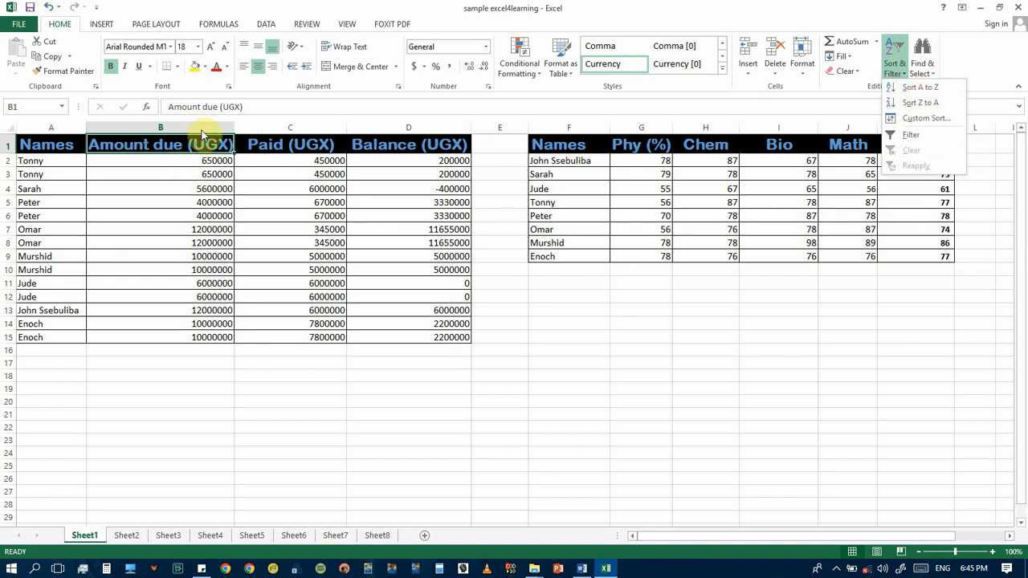
click(932, 90)
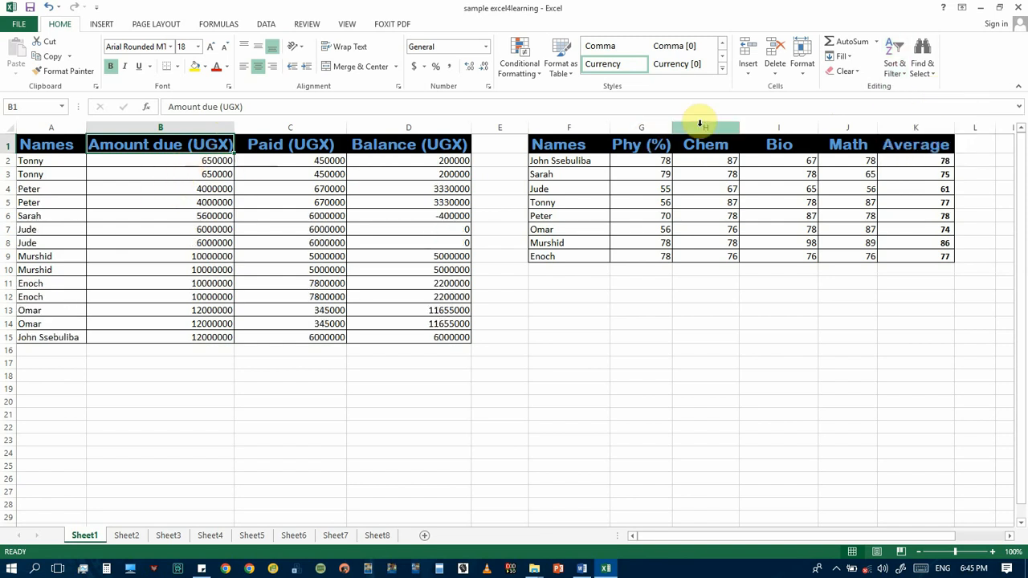
click(900, 71)
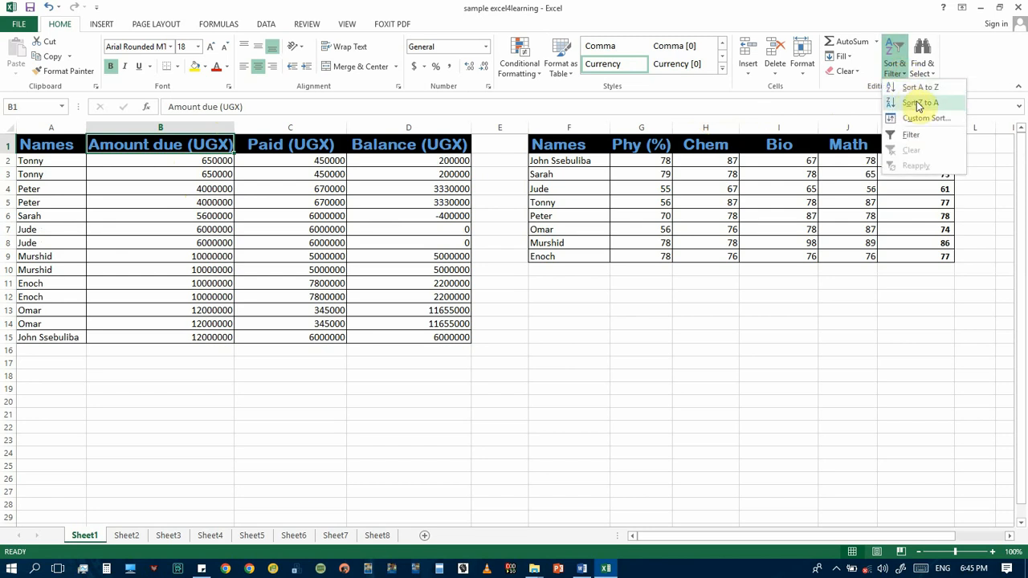
click(918, 103)
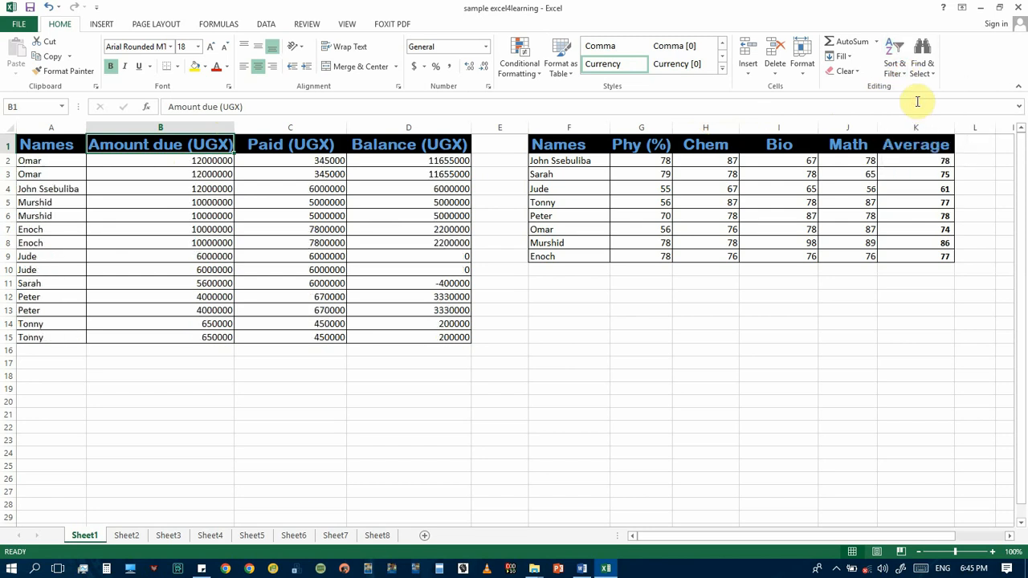
Examine the order of the Amount due (UGX) values and compare it with the Paid (UGX) values down the payments table
click(195, 160)
click(202, 202)
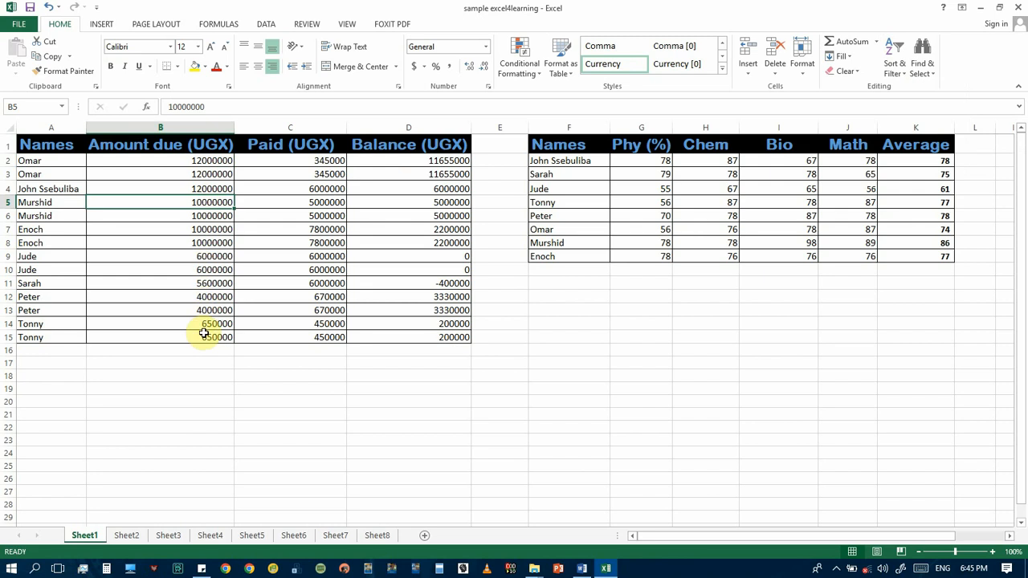
click(52, 164)
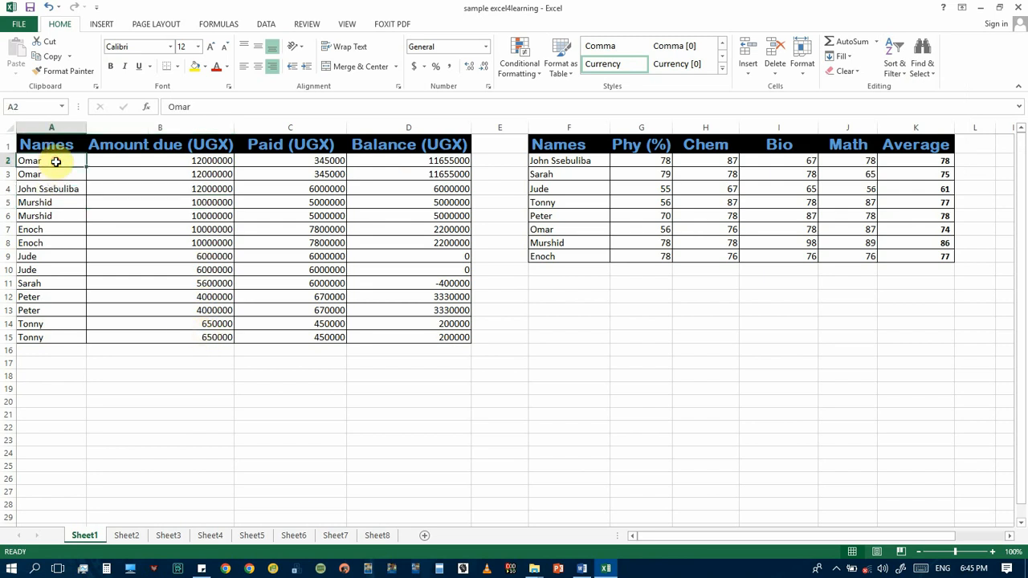
click(209, 161)
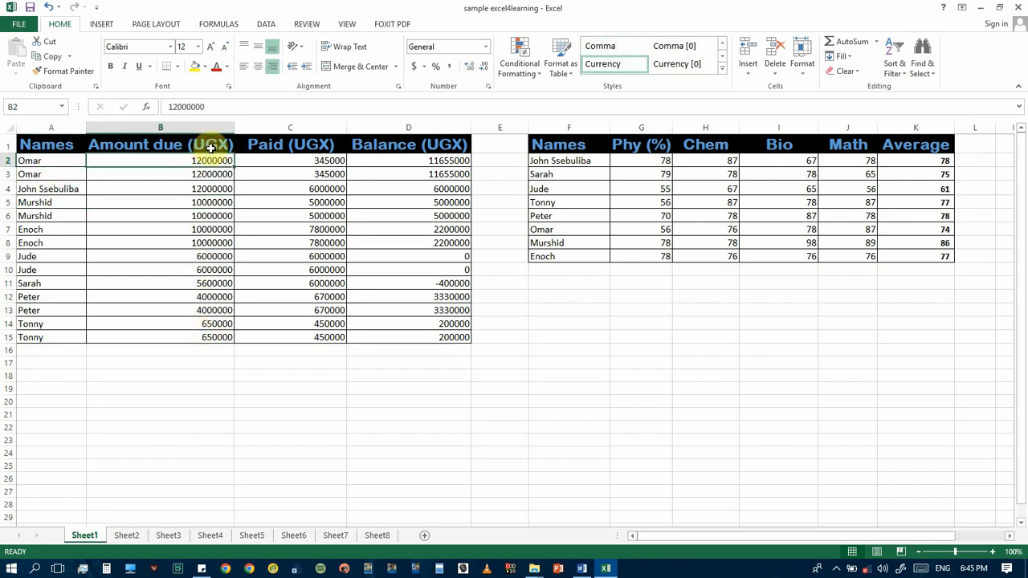
click(205, 146)
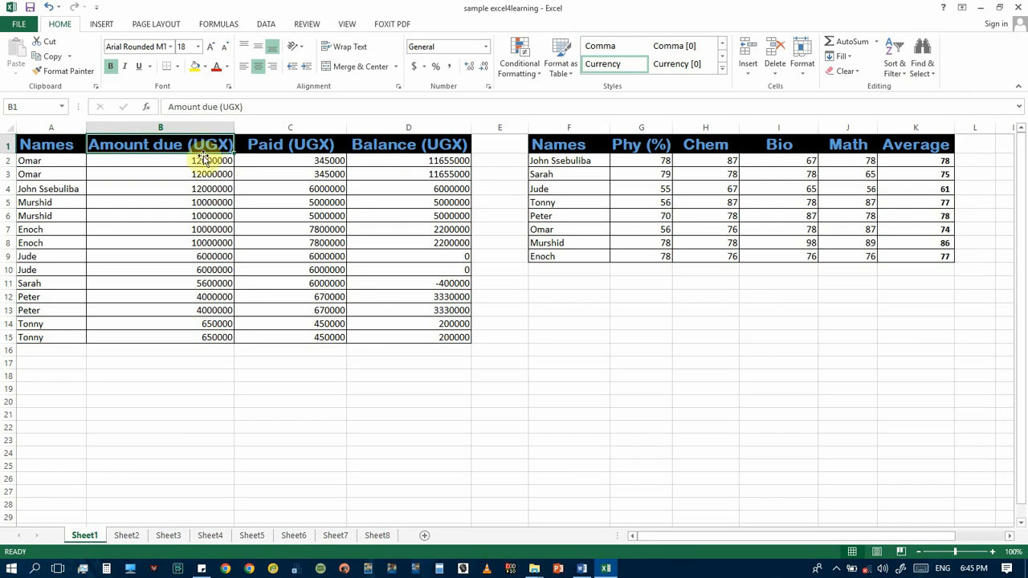
click(322, 145)
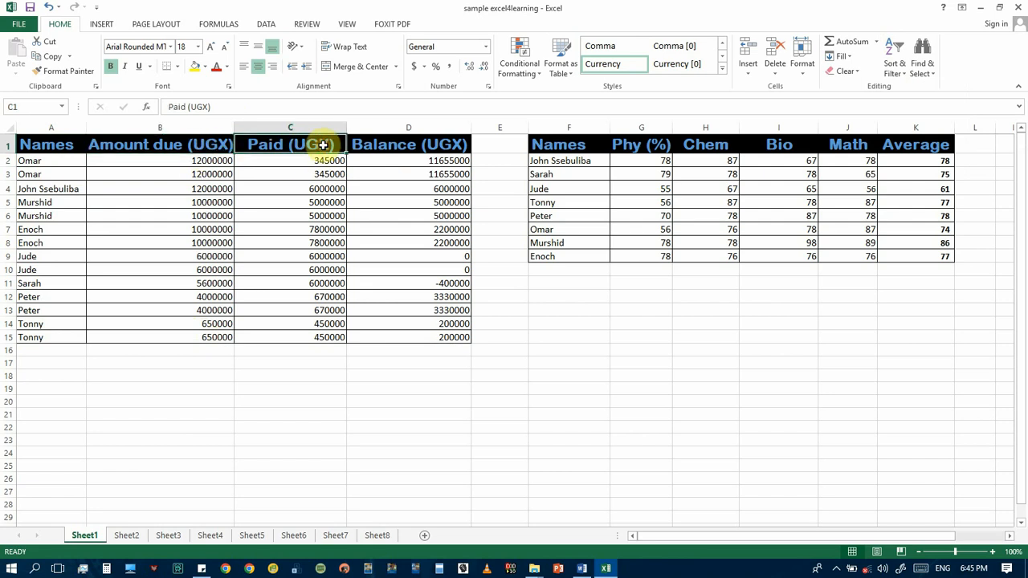
click(314, 163)
click(316, 201)
click(305, 255)
click(293, 312)
click(301, 337)
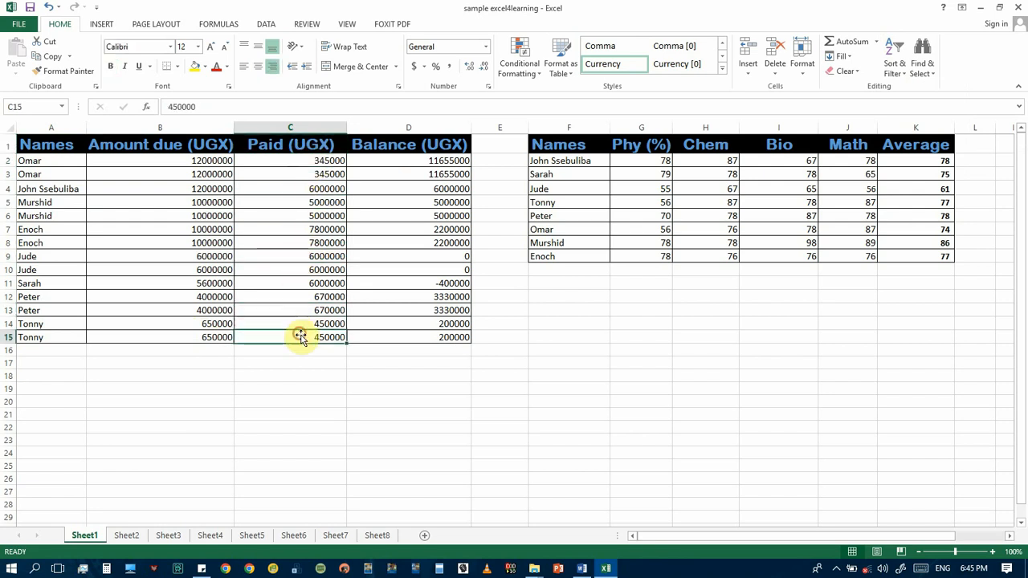
click(310, 228)
Reapply the highest-to-lowest sort on Amount due (UGX) in the payments table and switch it to lowest to highest
click(201, 147)
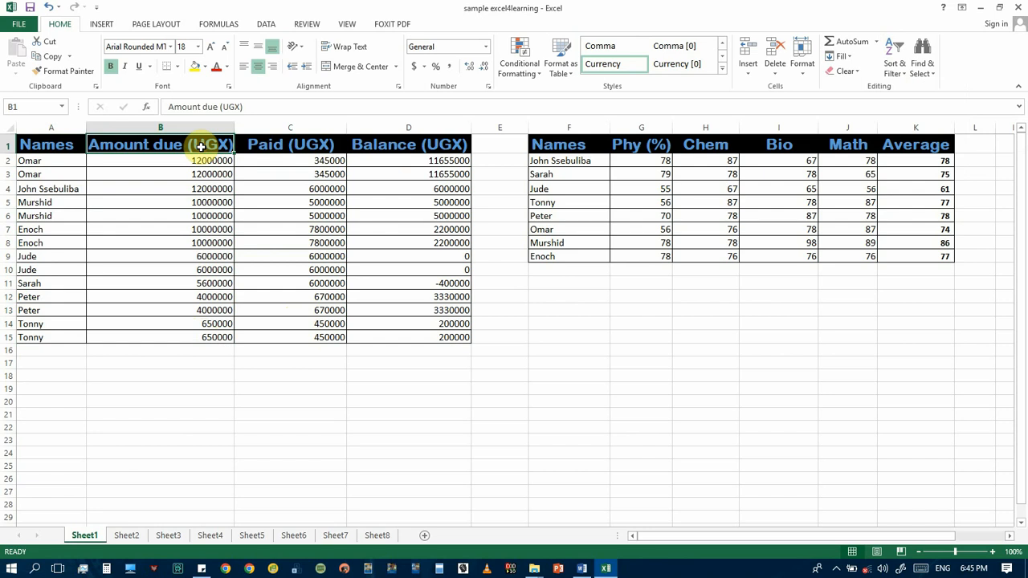
click(894, 66)
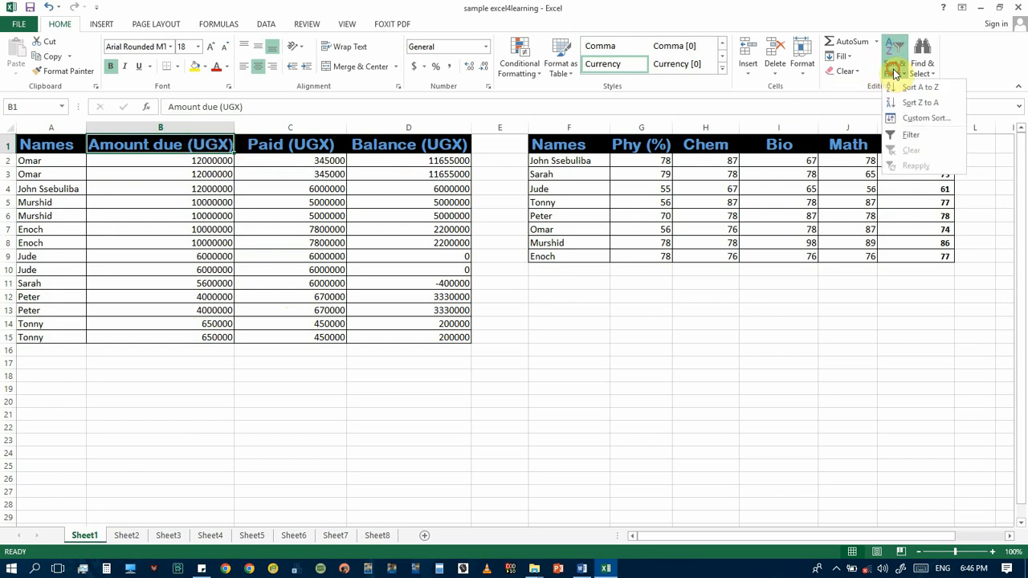
click(914, 104)
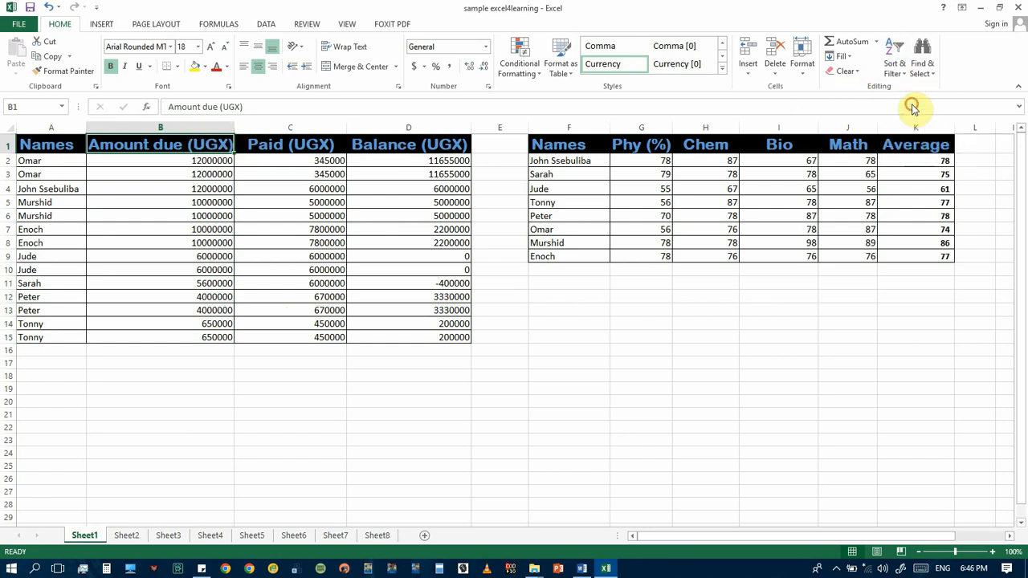
click(900, 71)
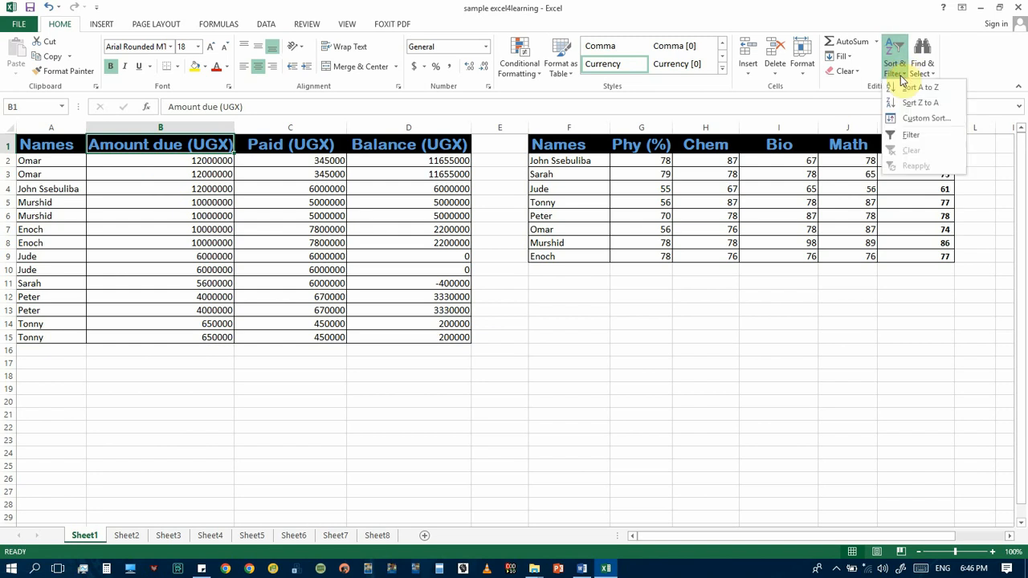
click(913, 88)
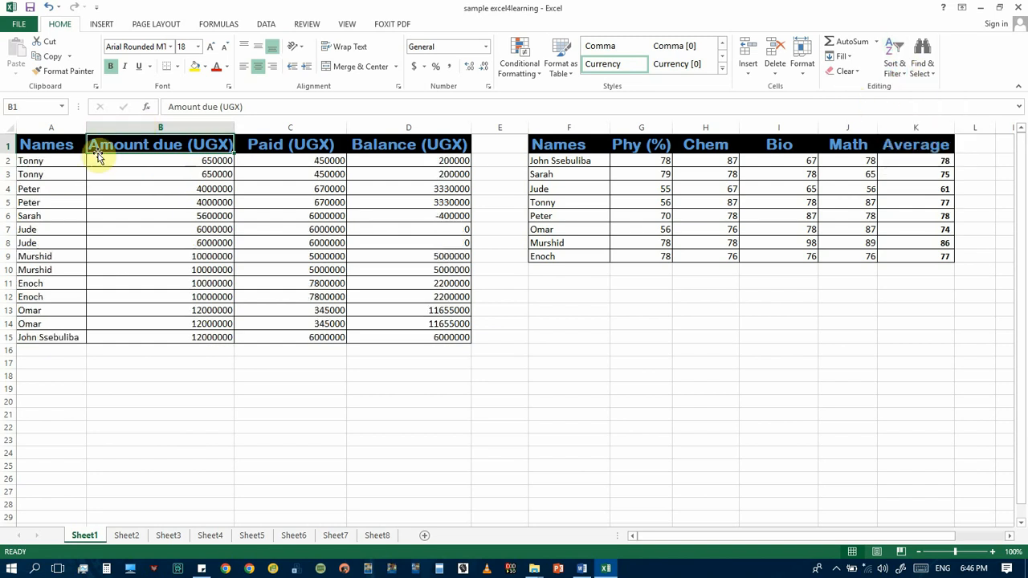
Compare the sort options offered for the Amount due (UGX) header cell with those offered for the first amount below it
click(200, 164)
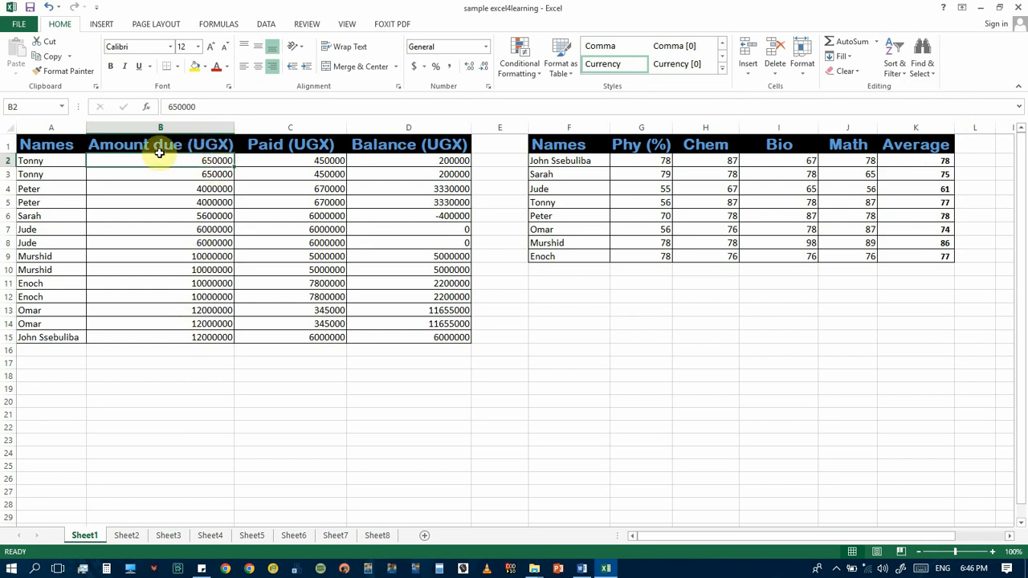
click(218, 146)
click(893, 58)
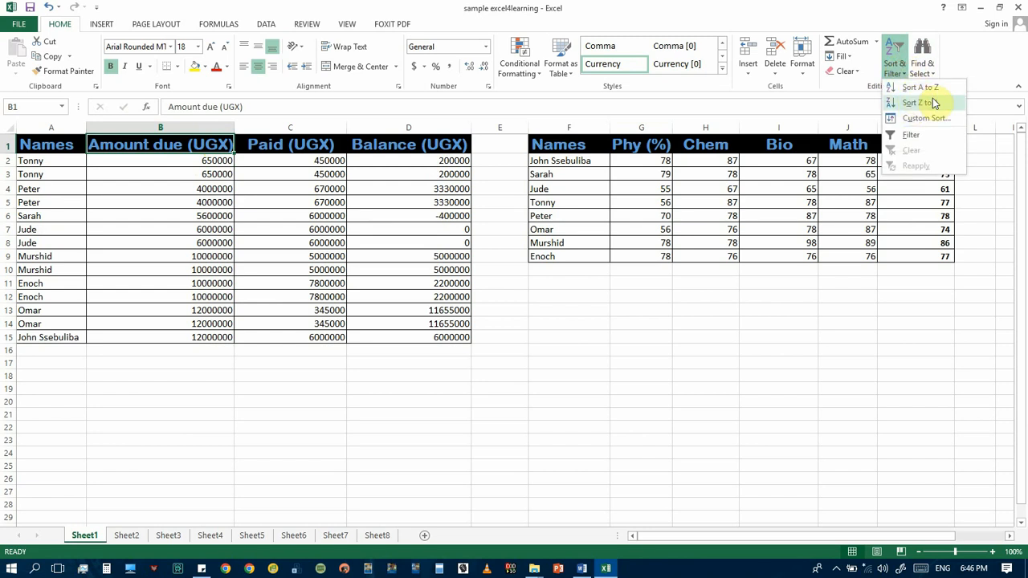
click(151, 147)
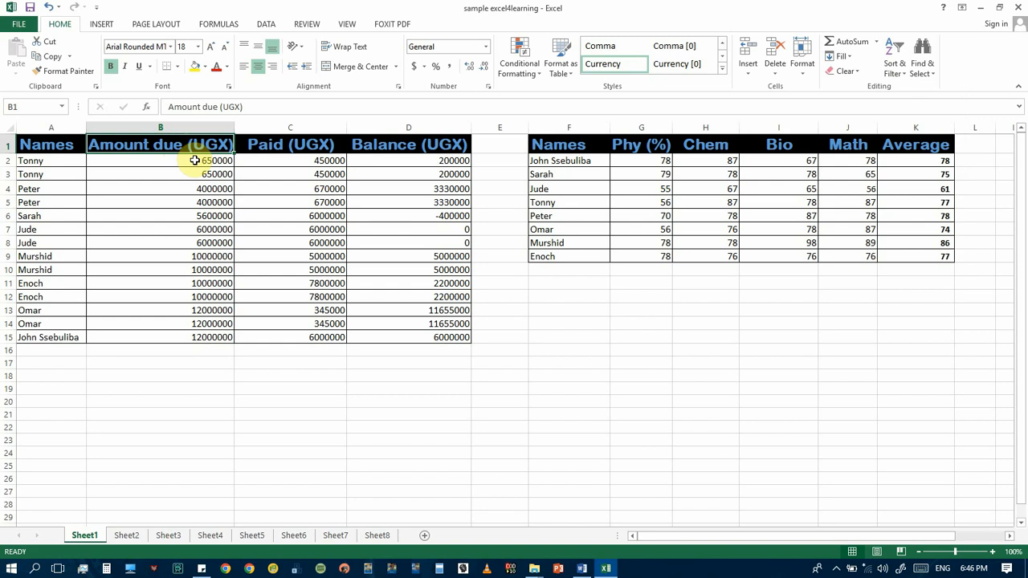
click(193, 161)
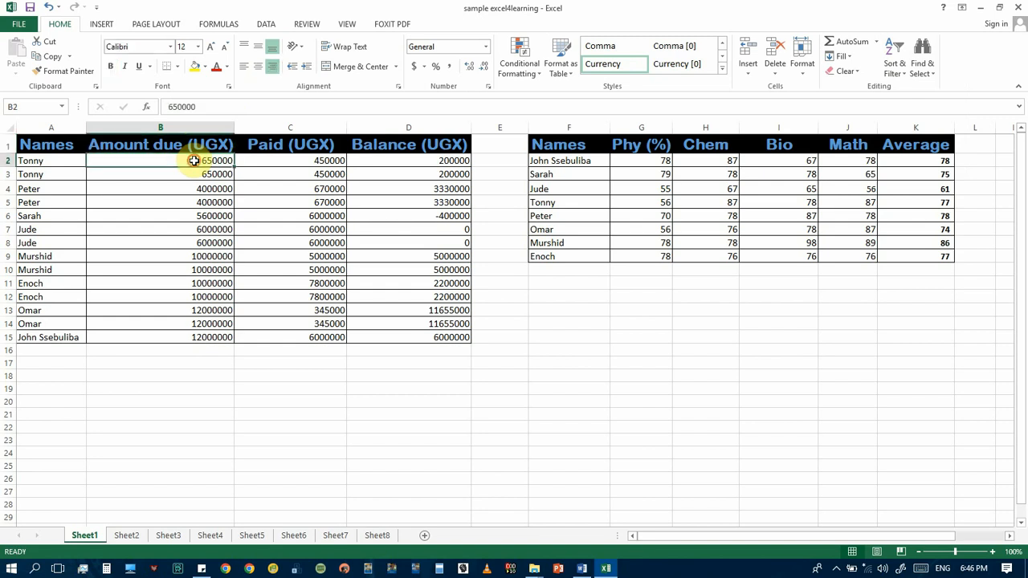
click(895, 58)
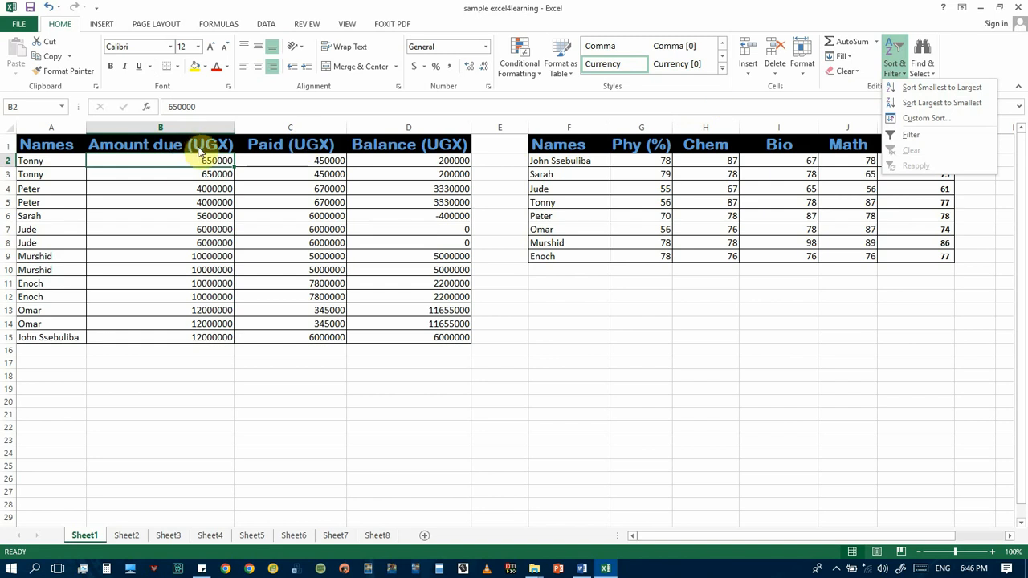
click(197, 146)
click(197, 146)
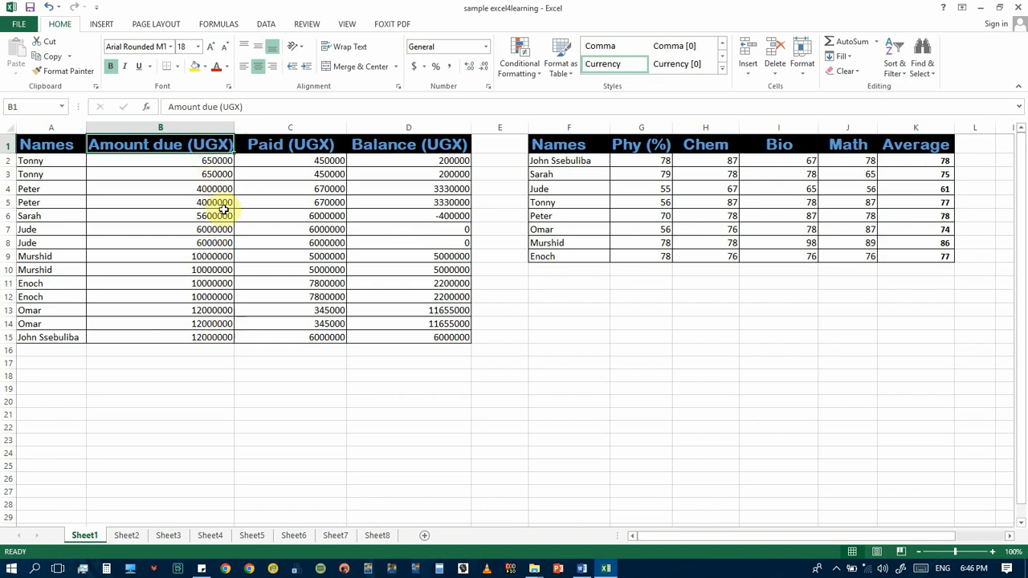
click(206, 158)
click(208, 151)
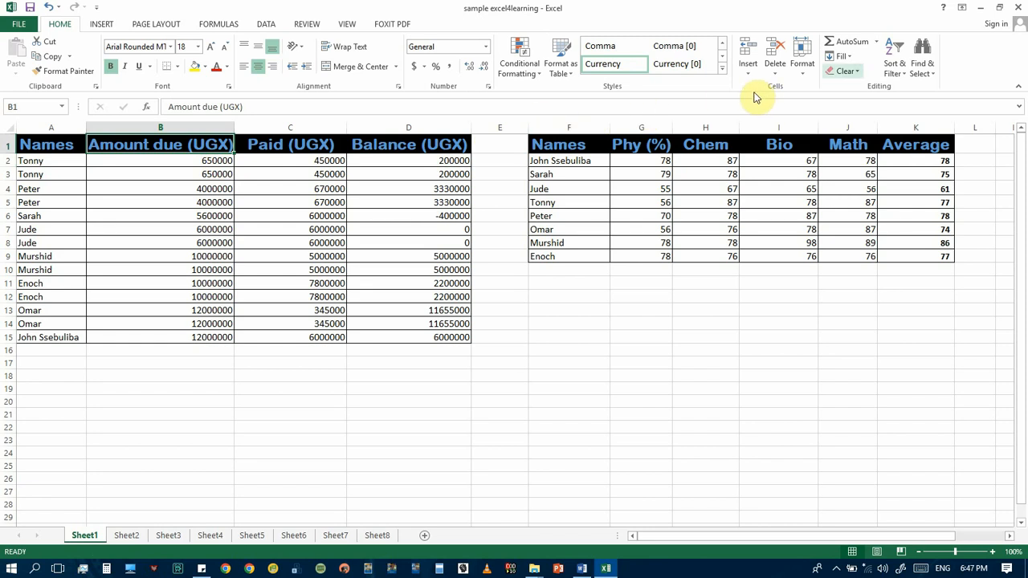
Turn on filtering for the payments table and filter Amount due (UGX) to show only 10000000
click(911, 70)
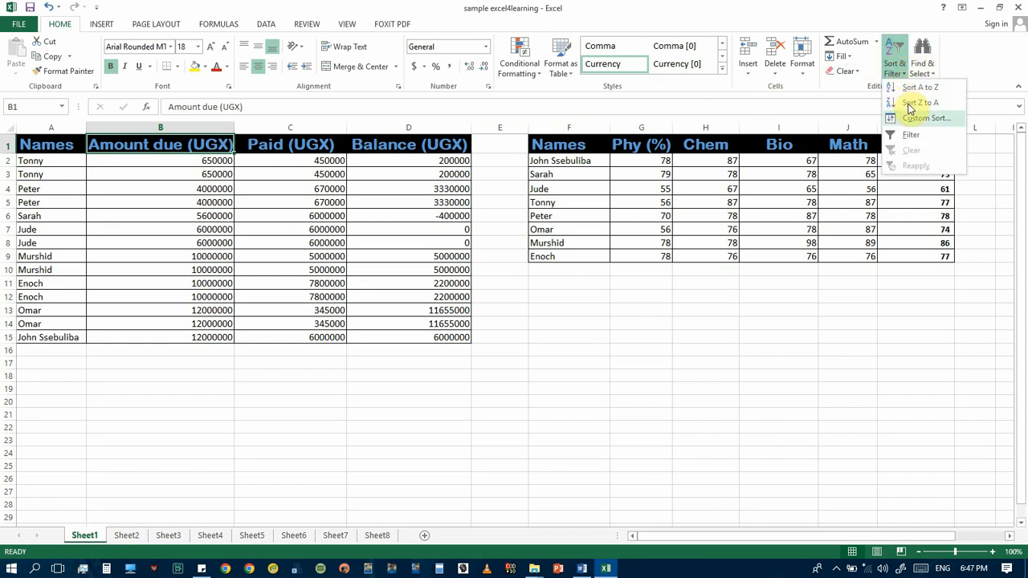
click(911, 136)
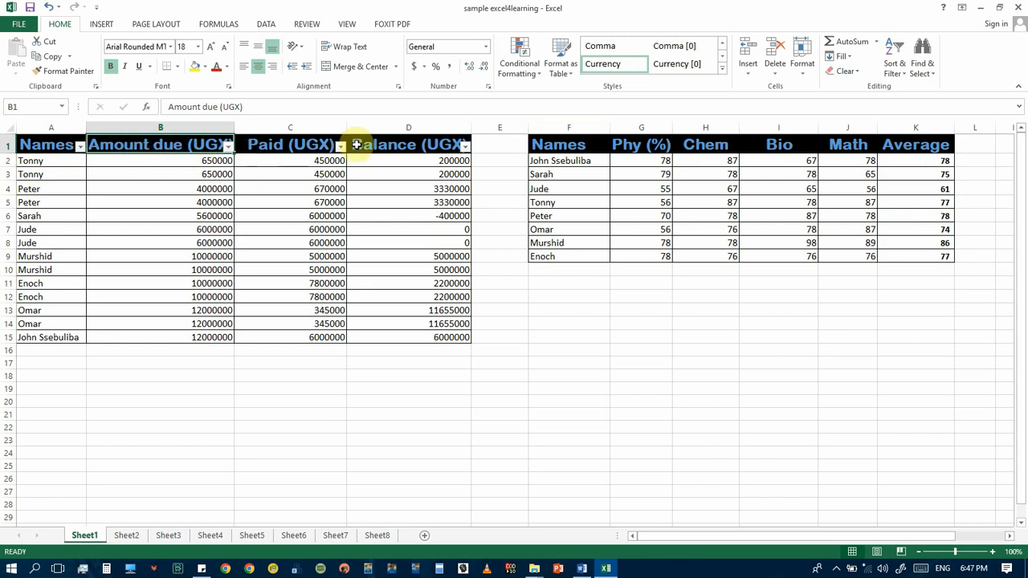
click(229, 150)
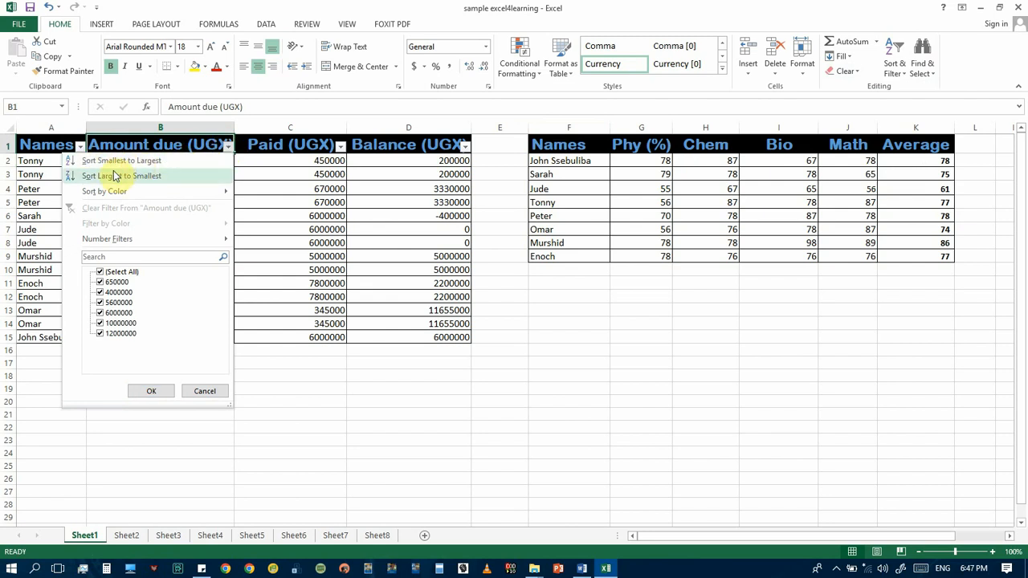
click(100, 273)
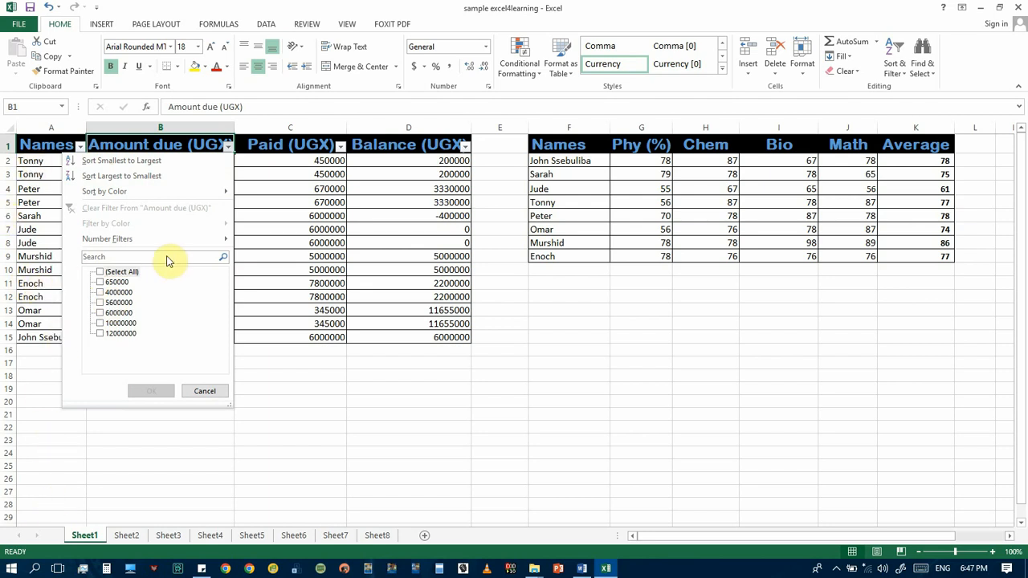
click(100, 324)
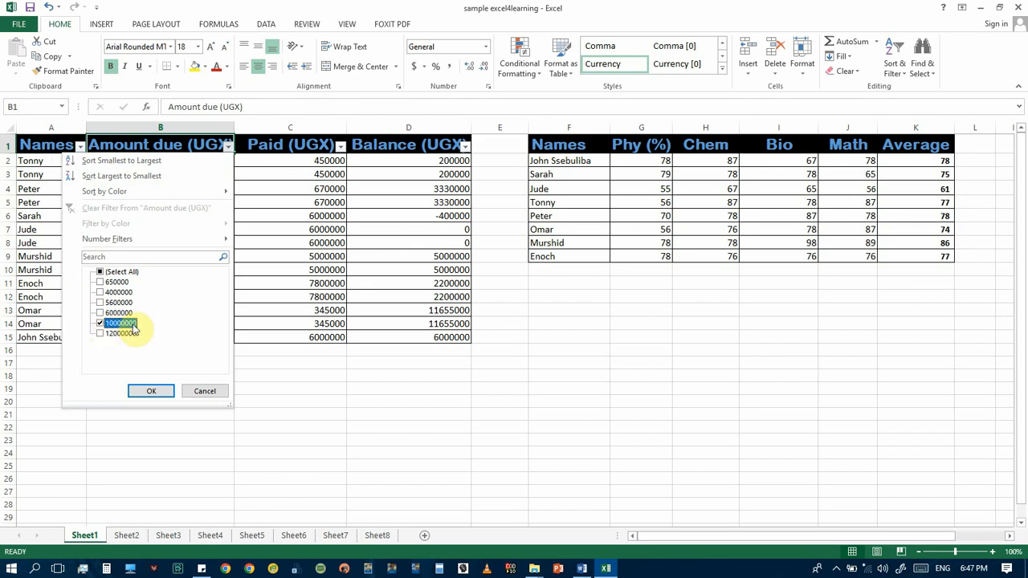
click(152, 391)
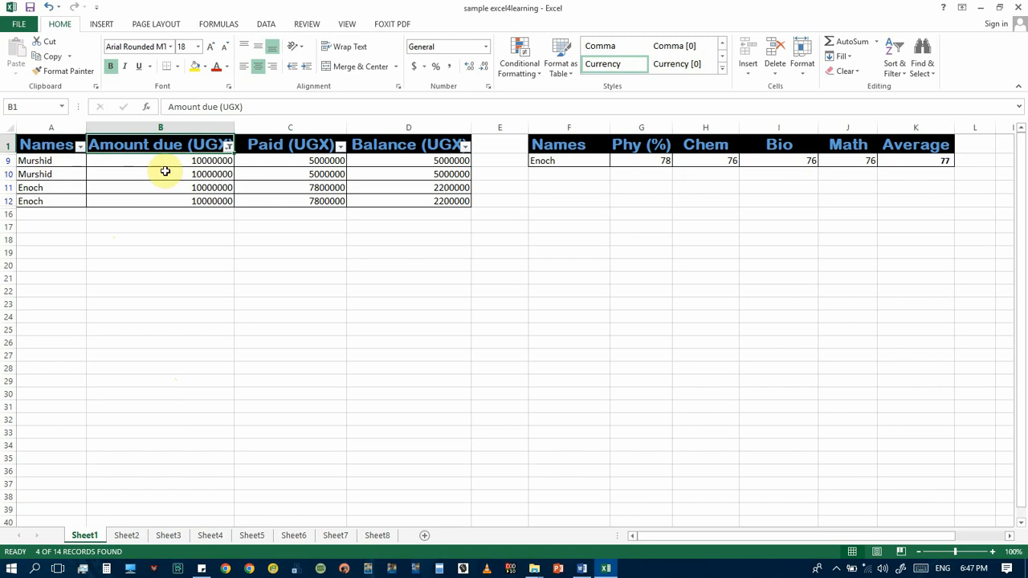
Extend the Amount due (UGX) filter to include 6000000 and 5600000 along with 10000000
click(229, 147)
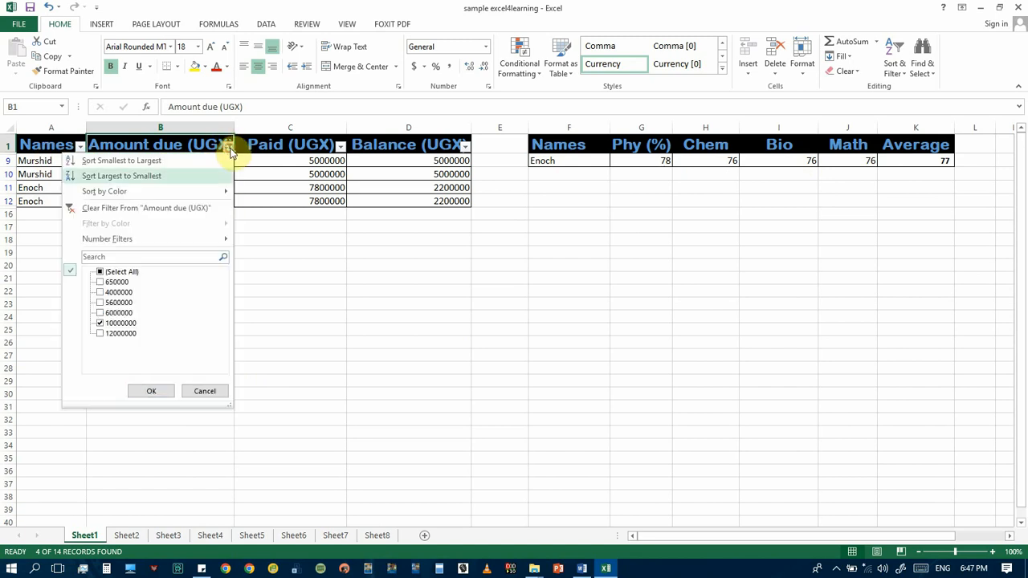
click(100, 324)
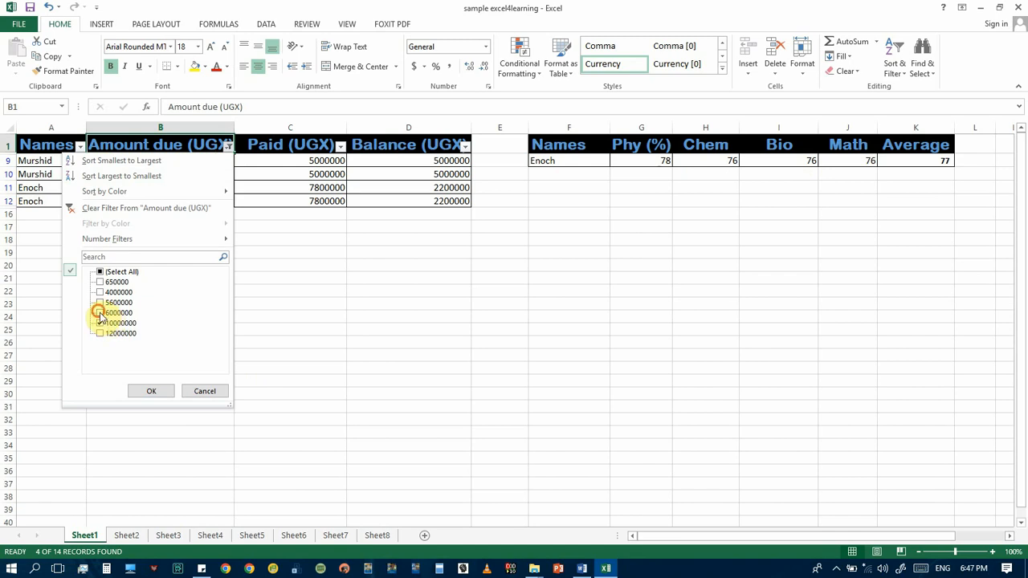
click(99, 313)
click(99, 302)
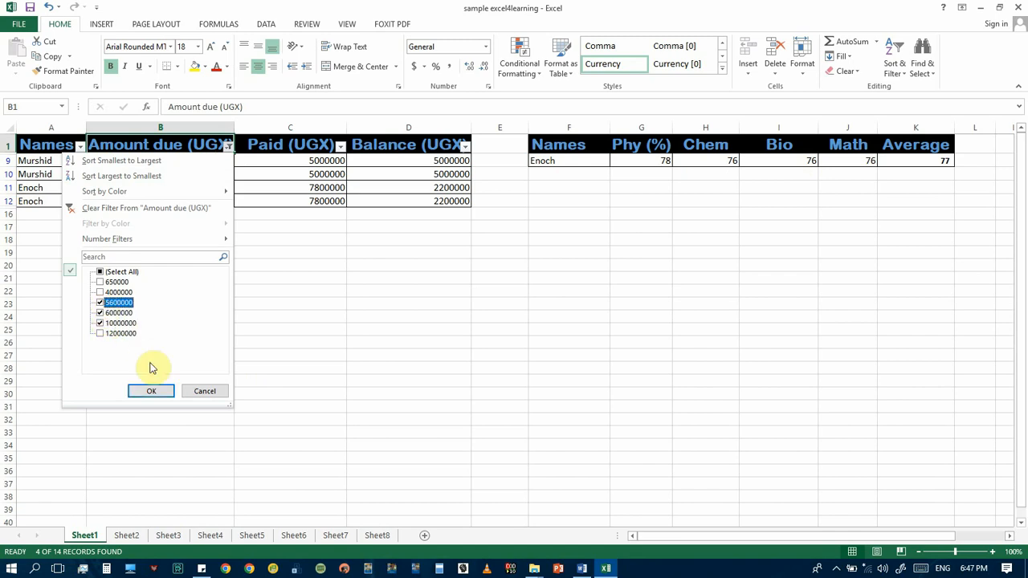
click(147, 390)
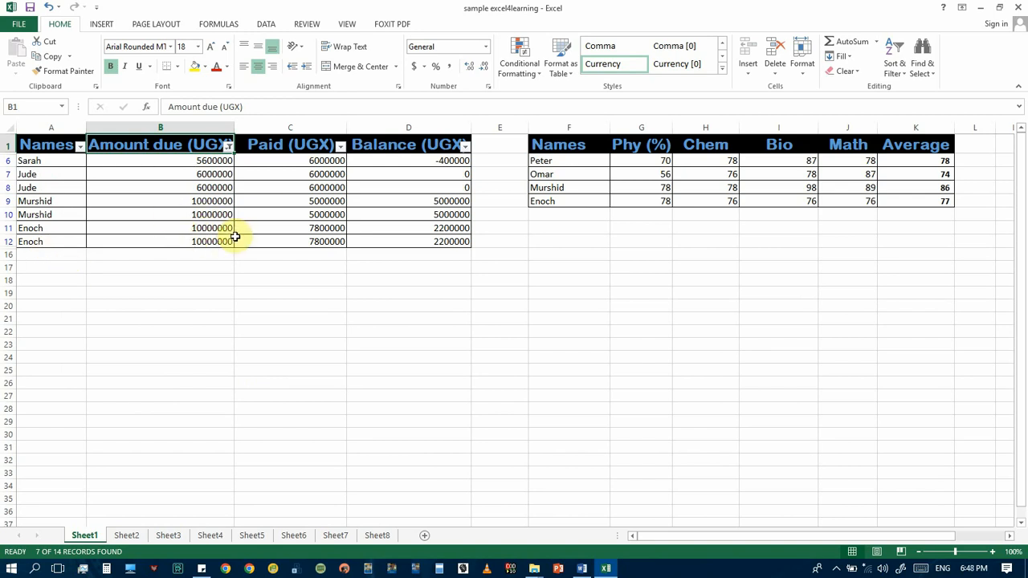
Reselect all amounts in the Amount due (UGX) filter and start a custom number filter with the condition does not equal 10000000
click(229, 146)
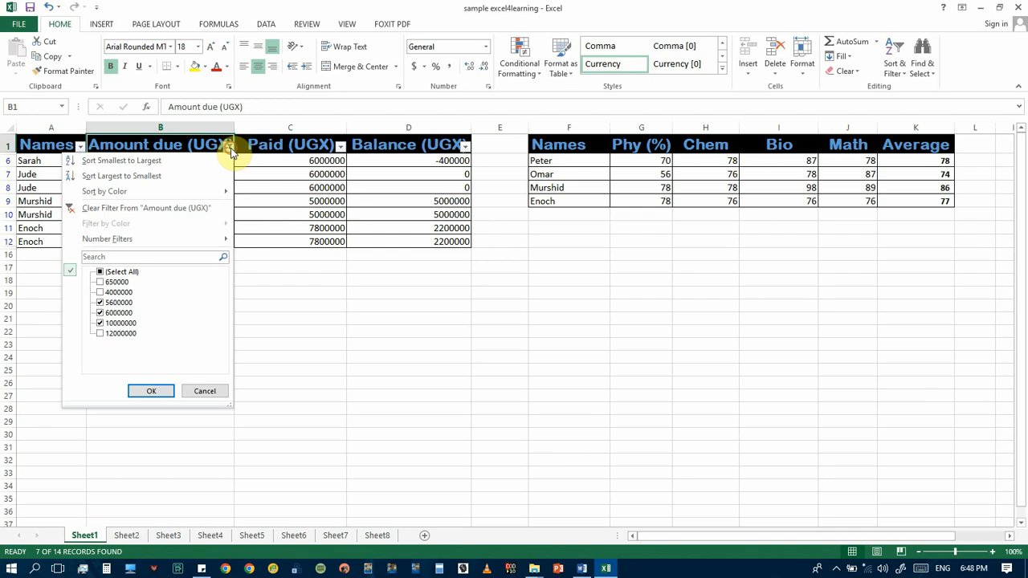
click(100, 272)
mouse_move(132, 239)
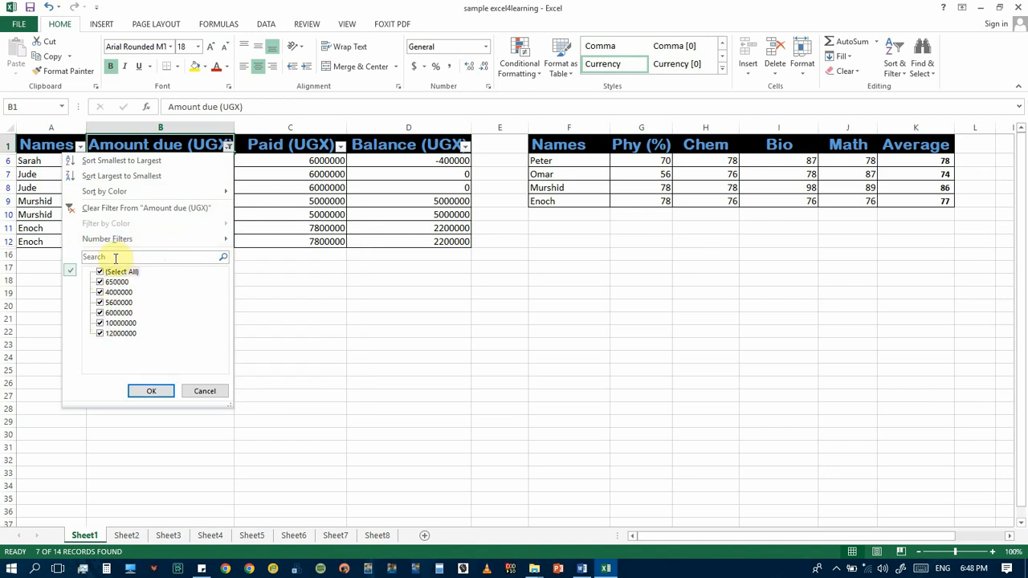
mouse_move(167, 241)
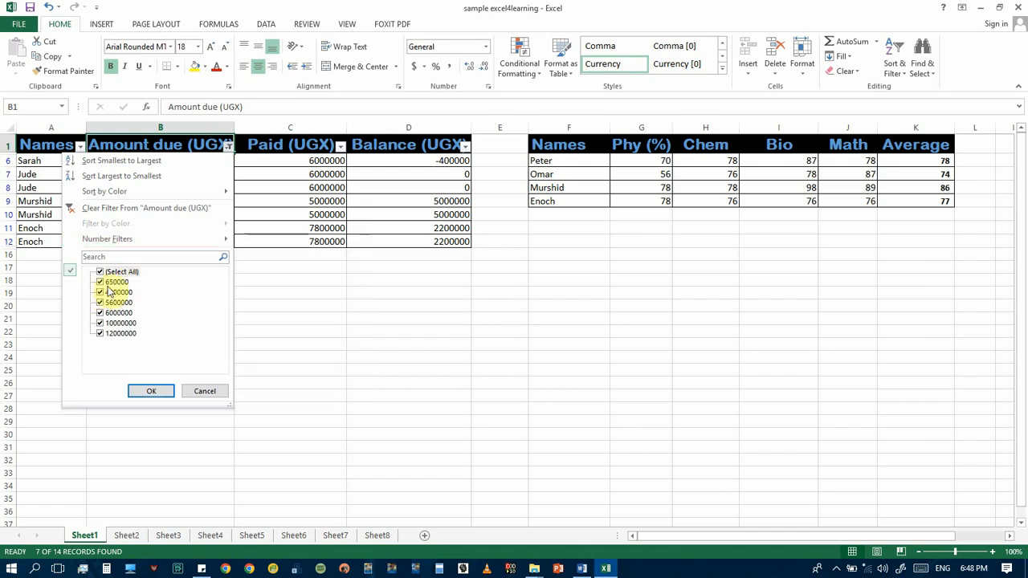
mouse_move(226, 242)
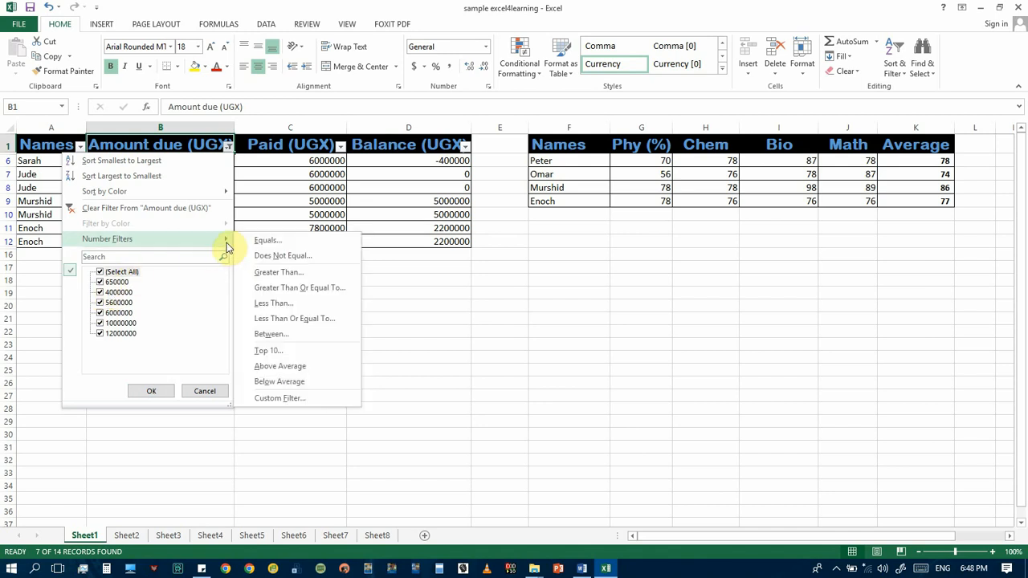
click(271, 255)
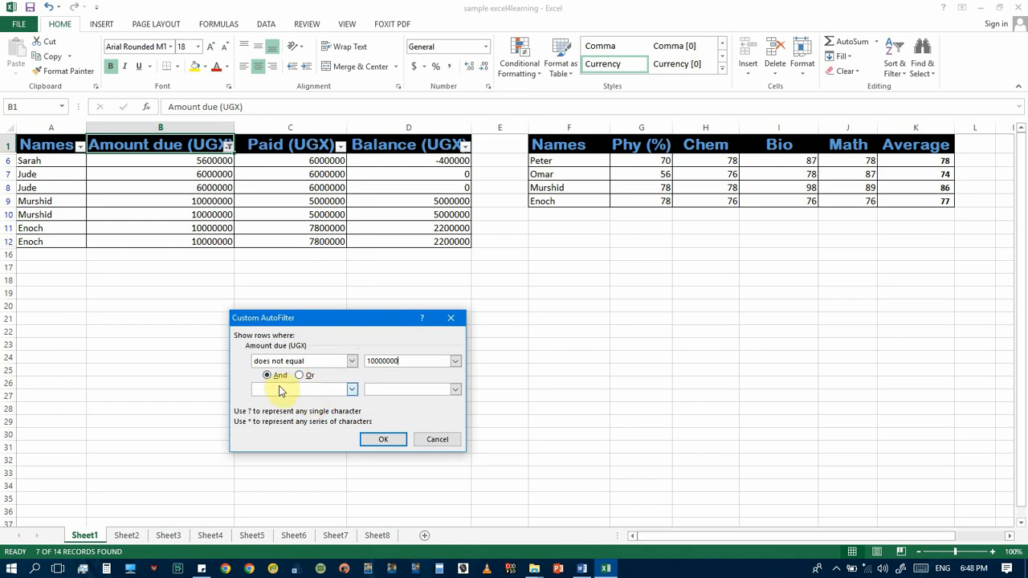
Add a second And condition, does not equal 5000000, to the custom filter and apply it
click(351, 390)
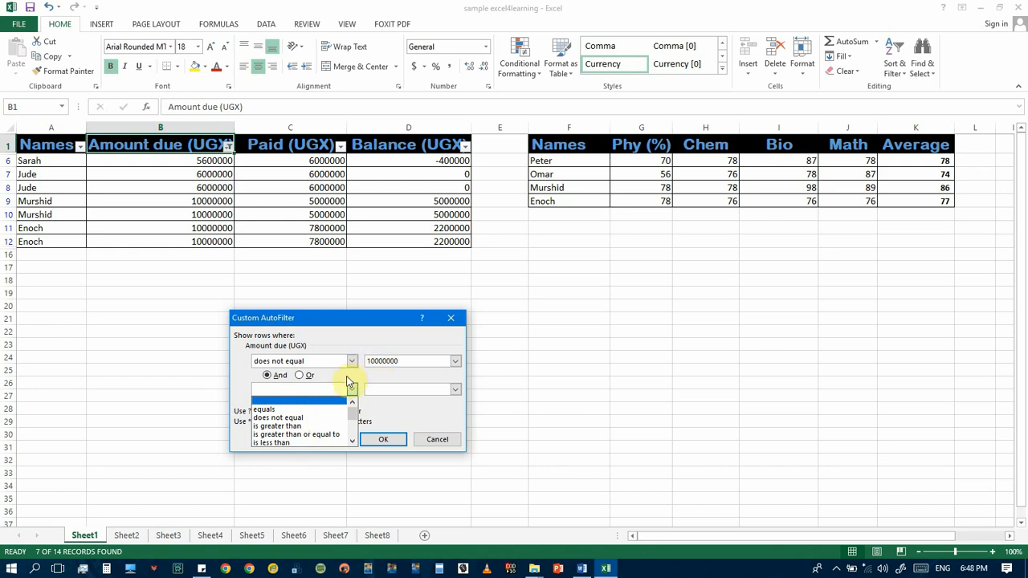
click(295, 410)
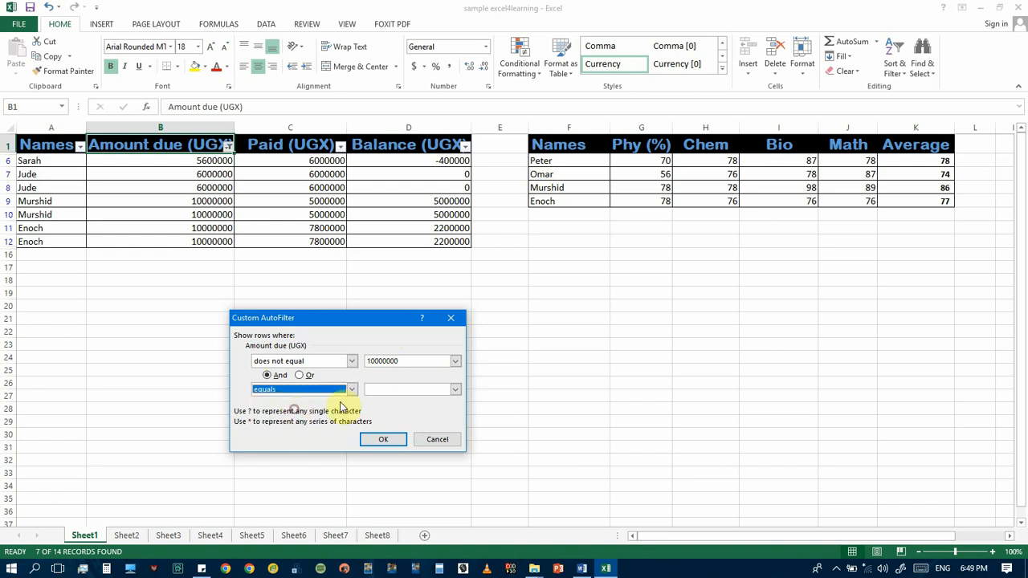
click(394, 390)
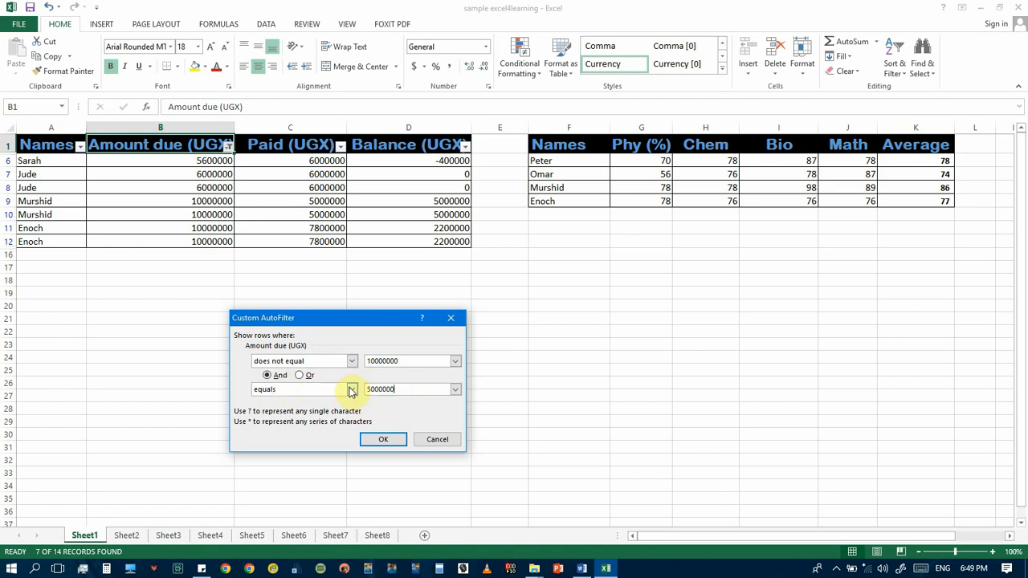
click(353, 389)
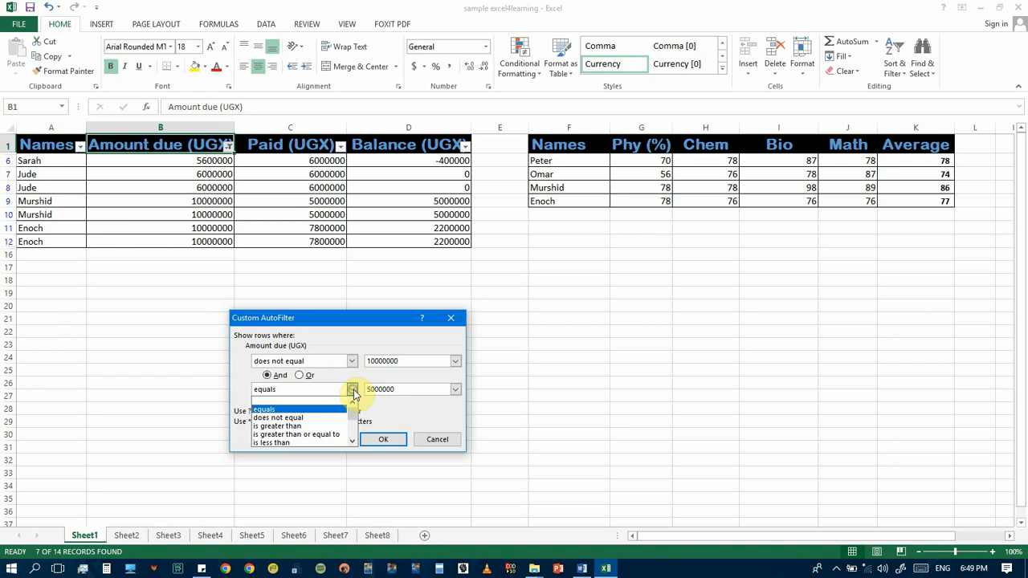
click(293, 418)
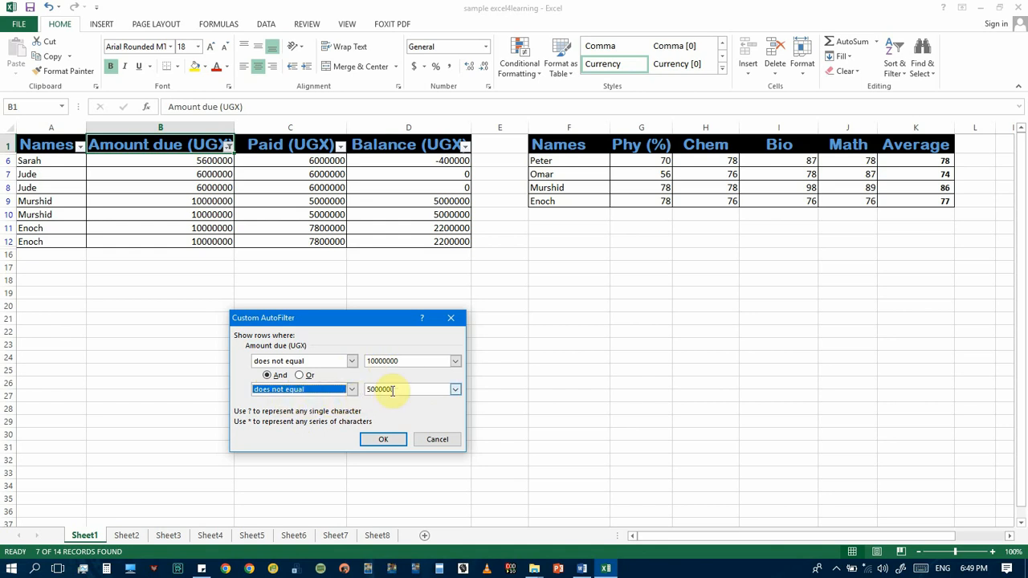
click(396, 443)
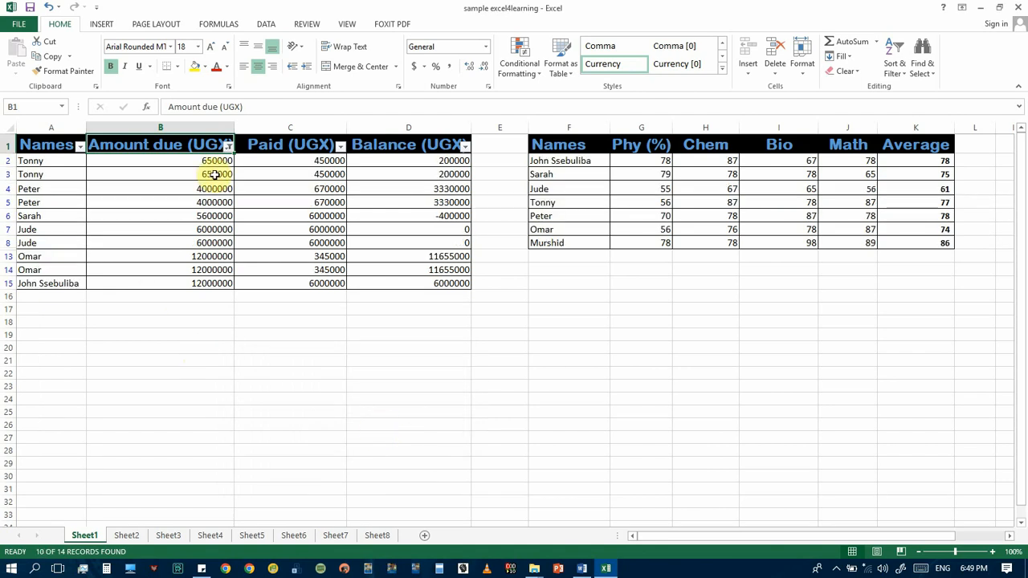
Check the filtered Amount due (UGX) column for any remaining 10000000 or 5000000 values
click(214, 160)
click(213, 193)
click(217, 231)
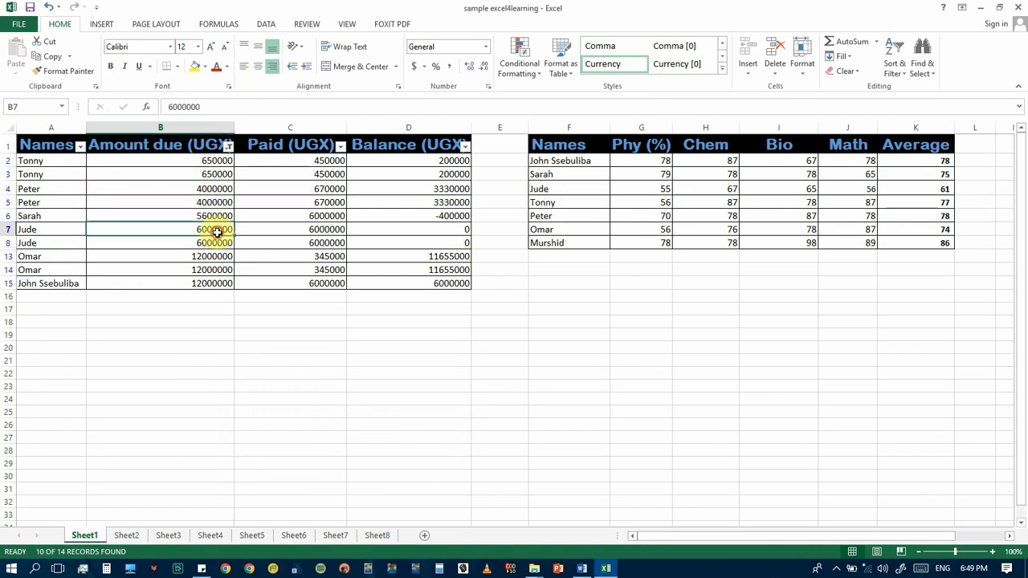
click(215, 257)
click(220, 281)
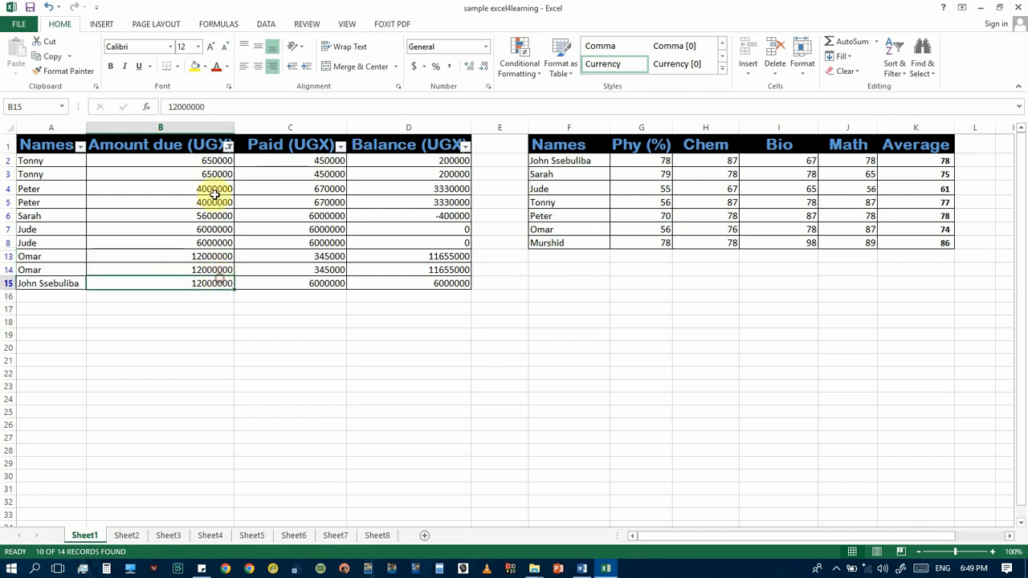
click(215, 193)
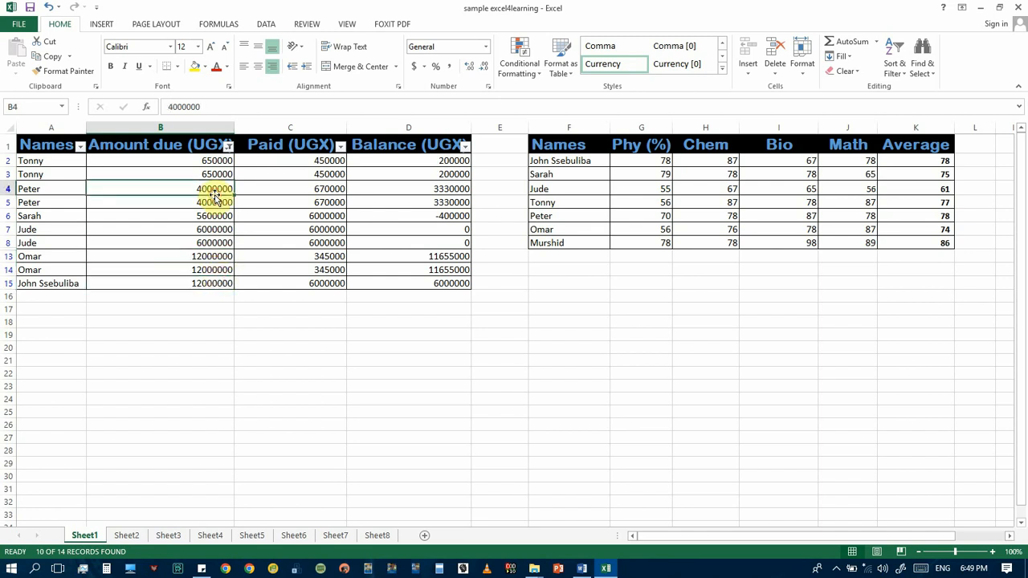
Start a greater than number filter on the Amount due (UGX) column with 4000000 as its value
click(229, 148)
mouse_move(233, 239)
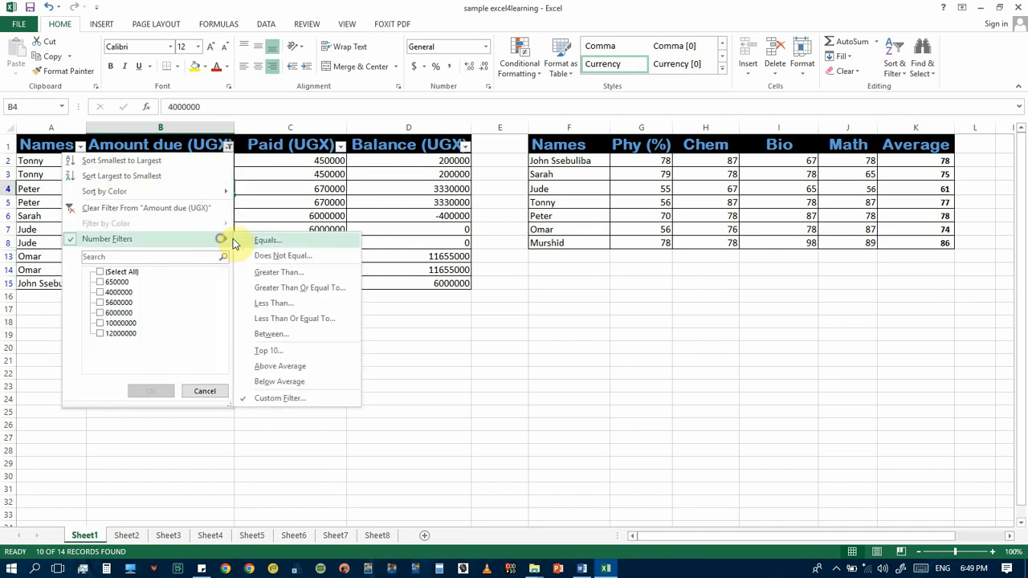
click(280, 273)
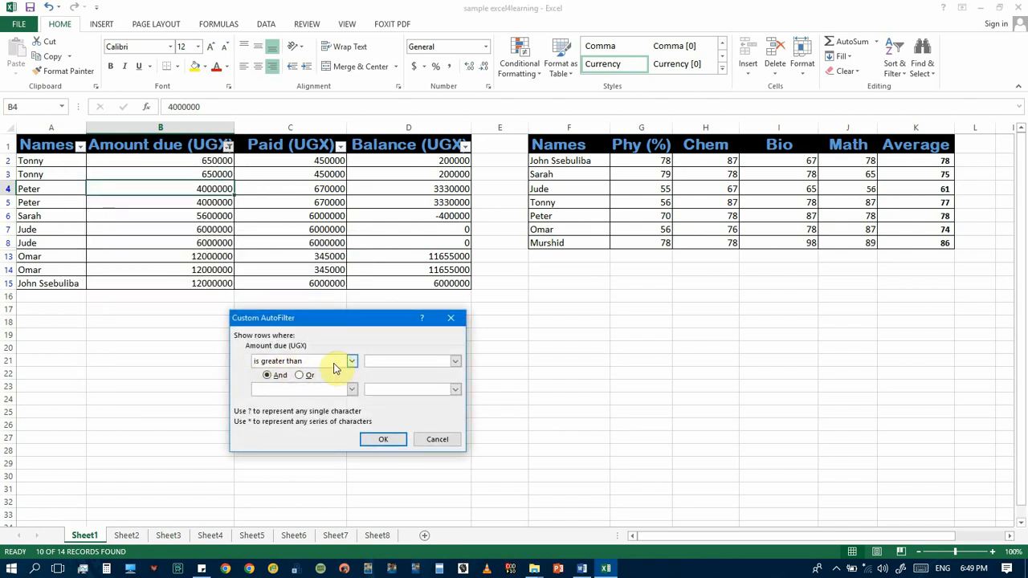
click(379, 359)
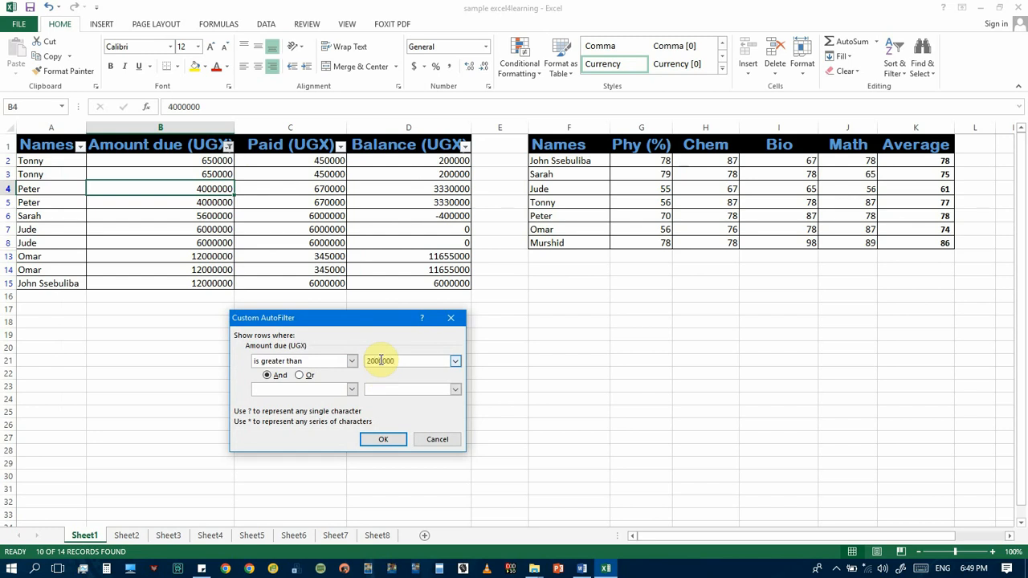
click(455, 360)
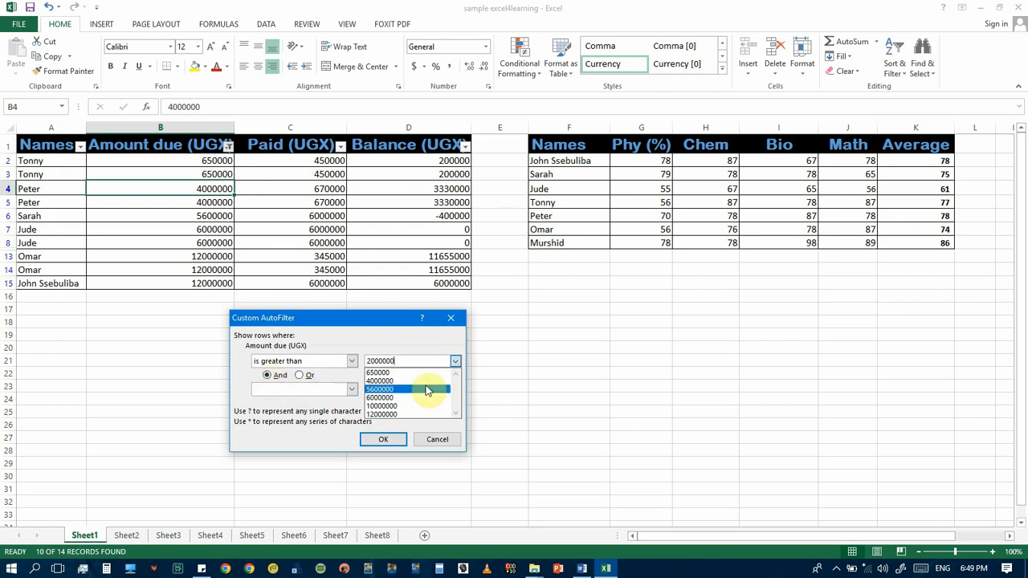
click(396, 362)
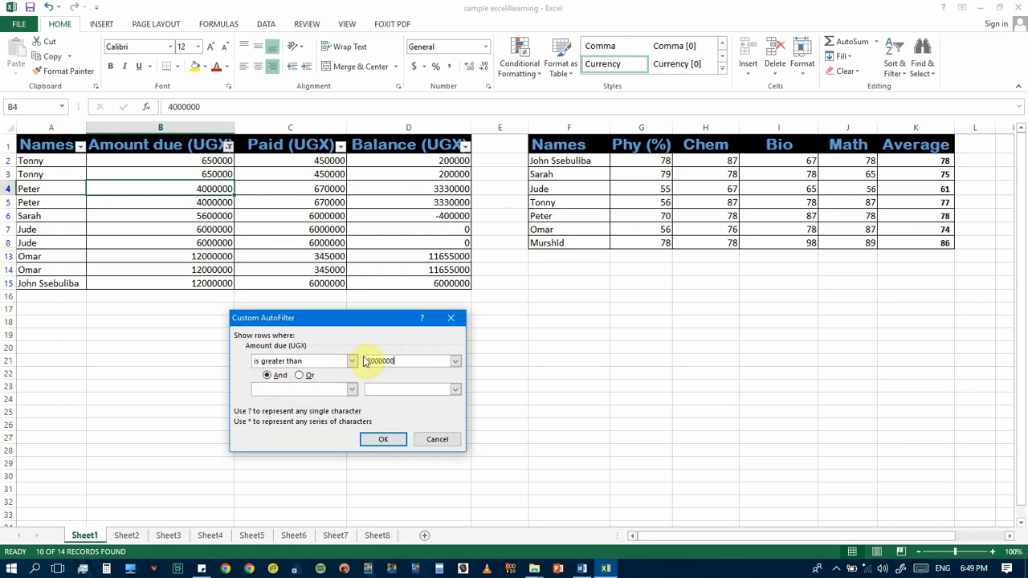
click(454, 363)
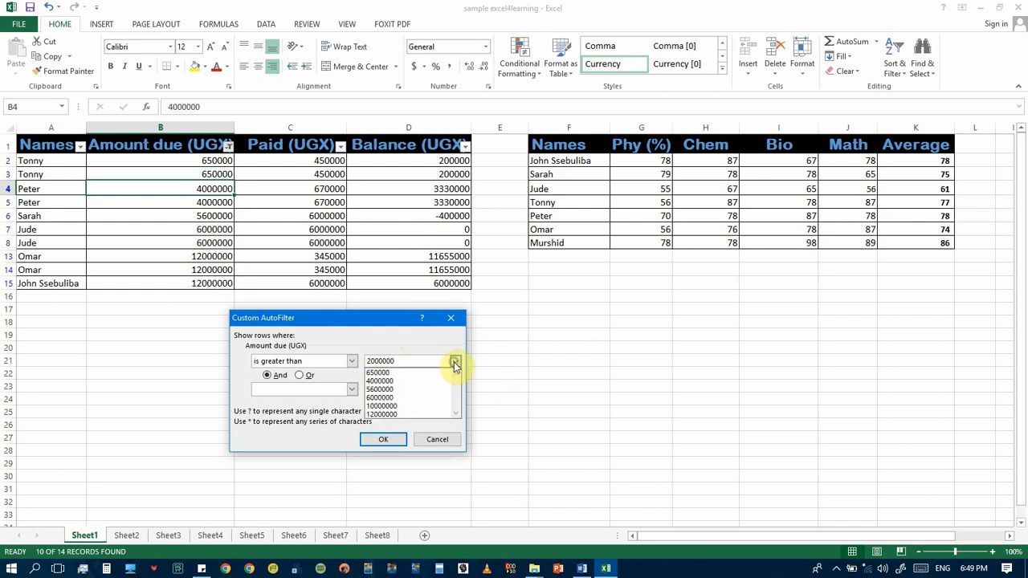
click(389, 380)
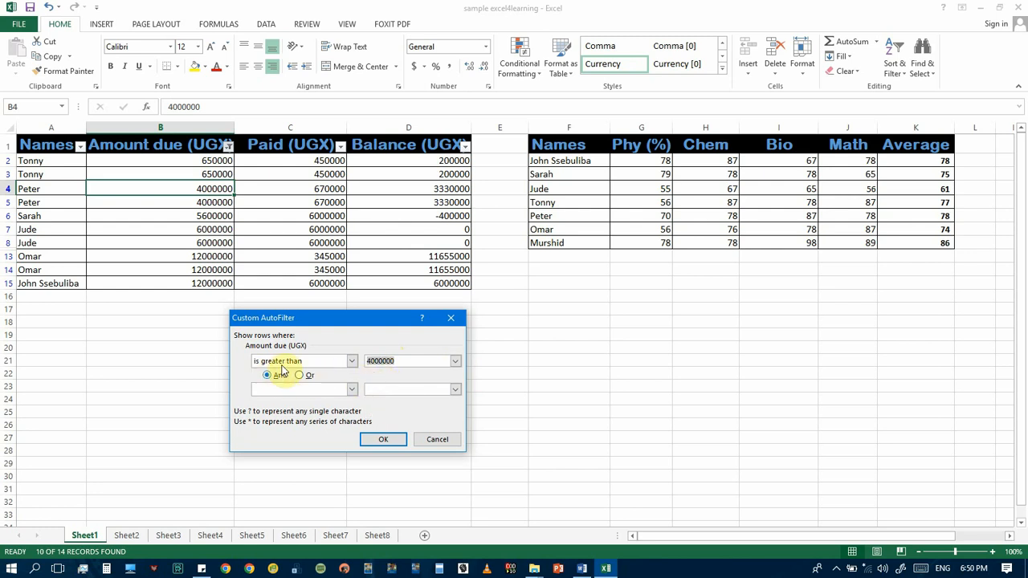
Add a second And condition, is less than 10000000, to the custom filter and apply it
click(347, 392)
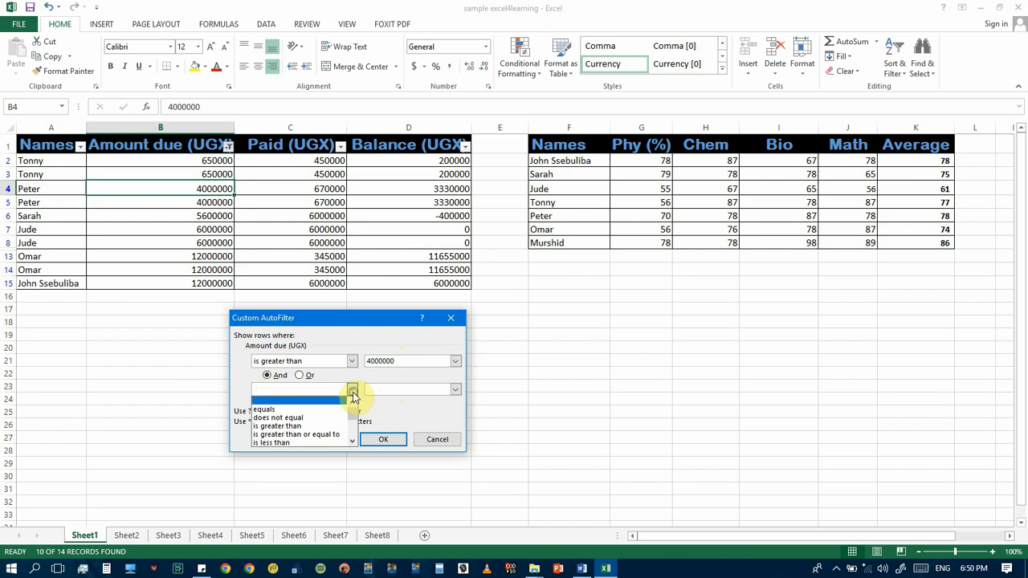
click(287, 442)
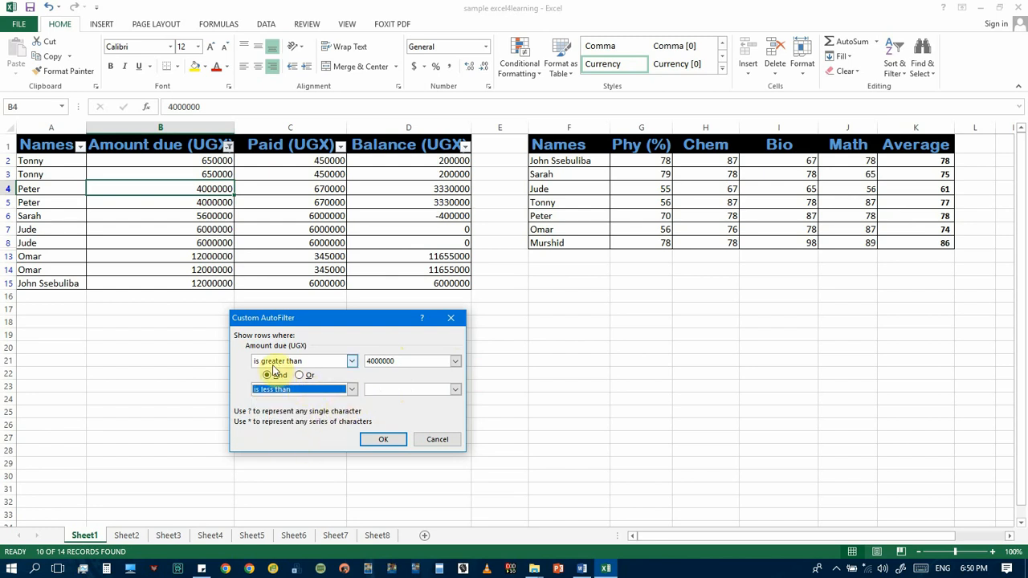
click(455, 392)
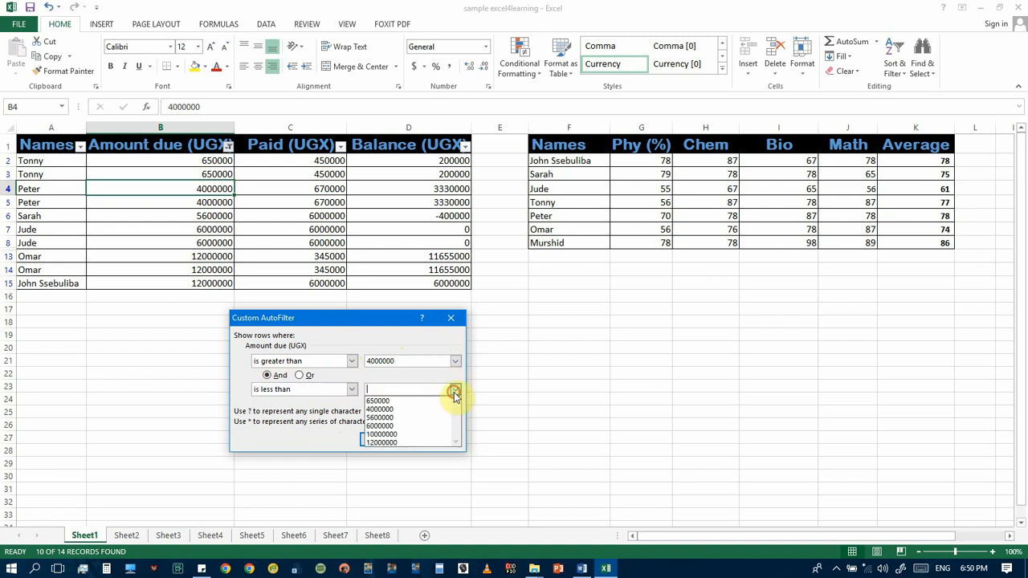
click(384, 436)
click(389, 440)
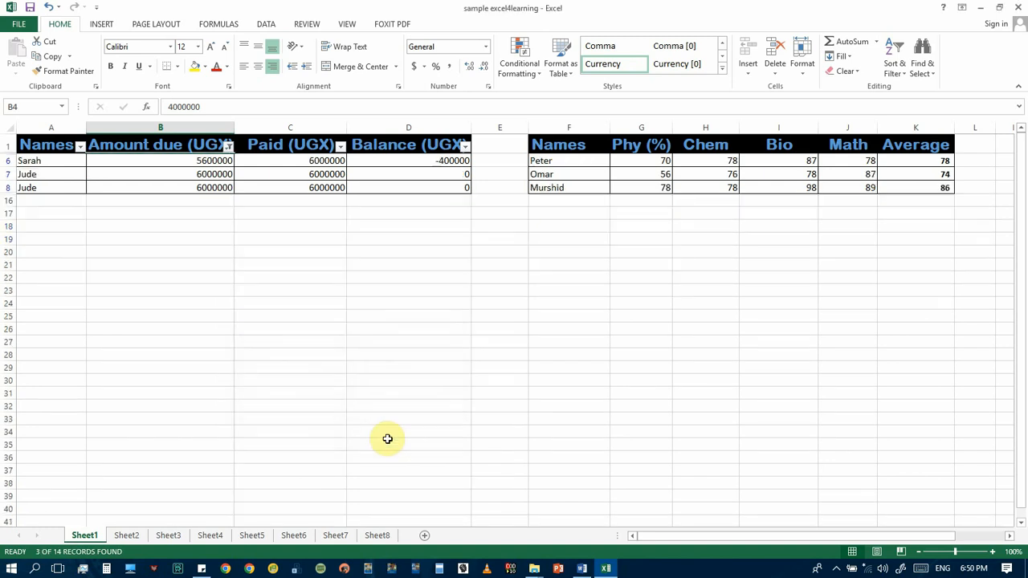
click(229, 148)
click(32, 169)
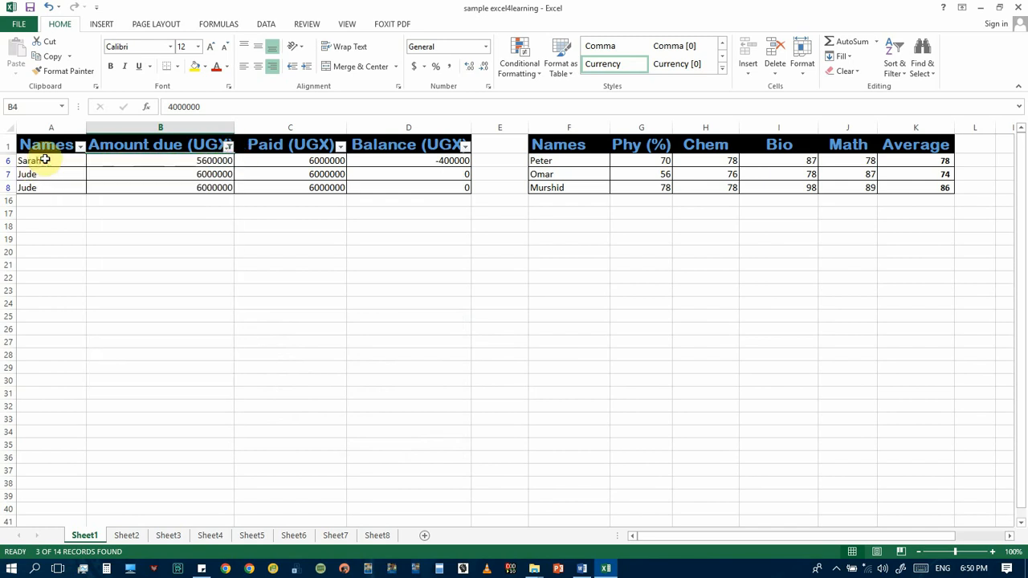
click(48, 177)
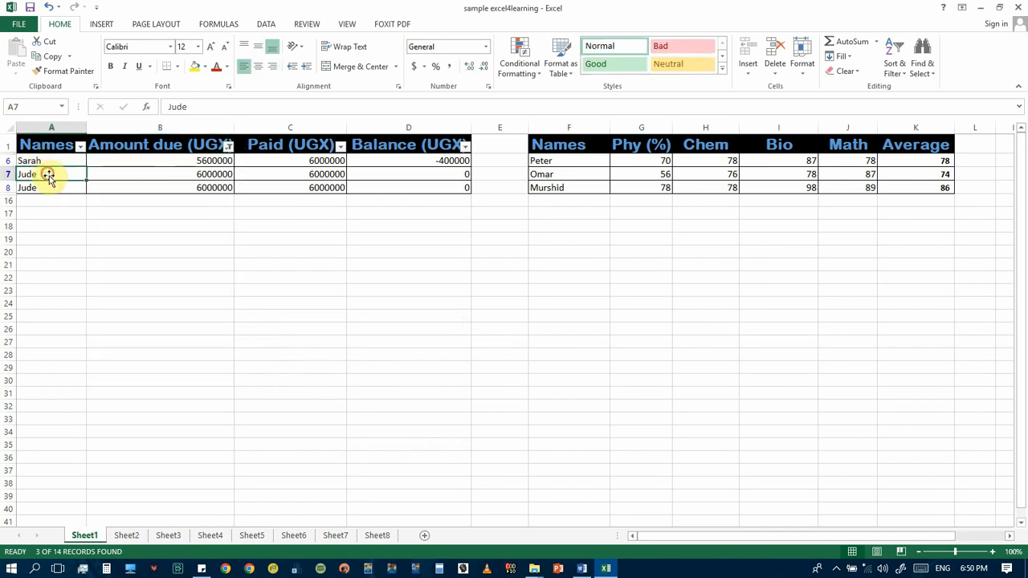
Filter the Amount due (UGX) column to the top 5 items
click(228, 147)
mouse_move(207, 244)
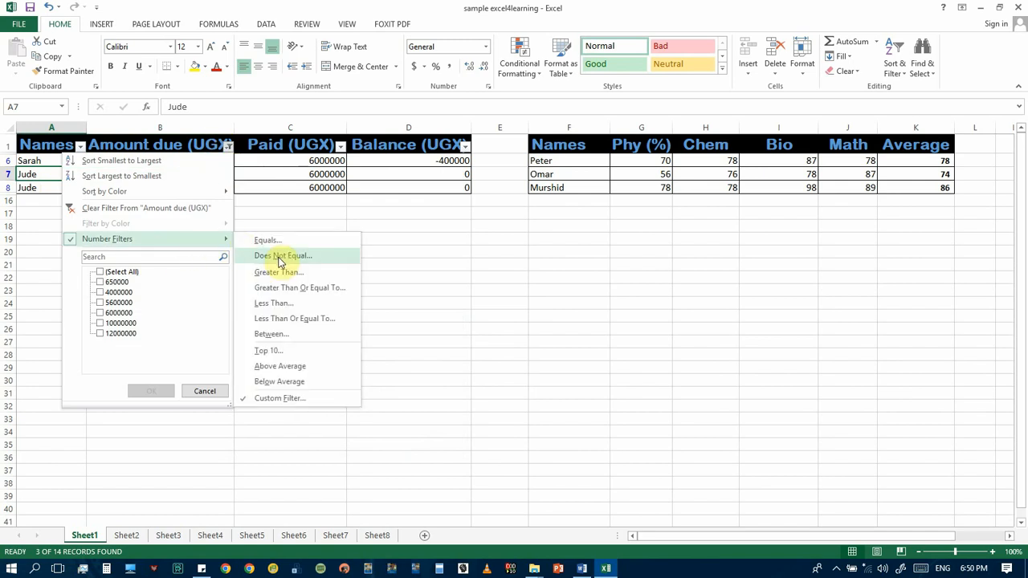
click(273, 351)
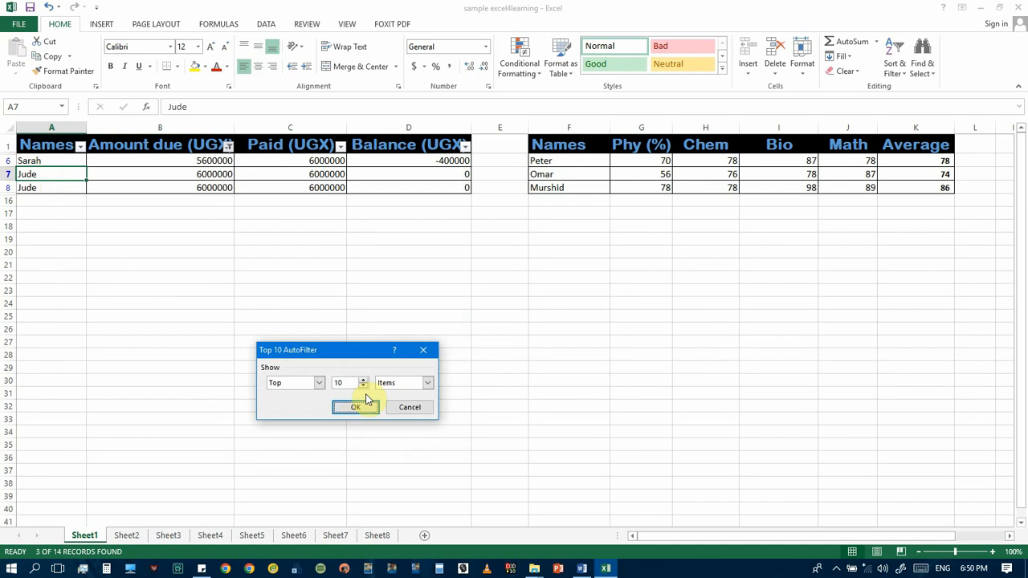
click(427, 383)
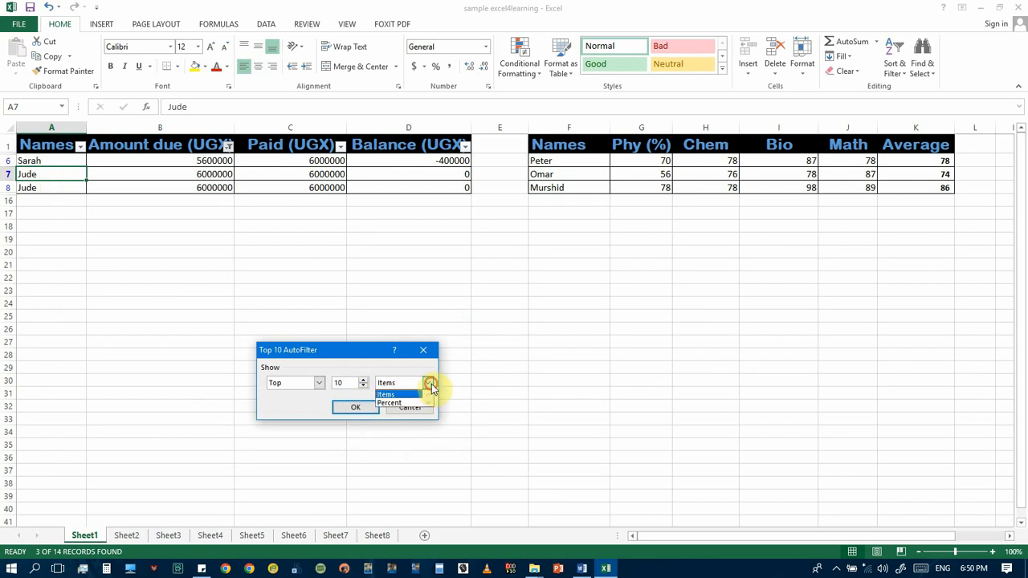
click(390, 394)
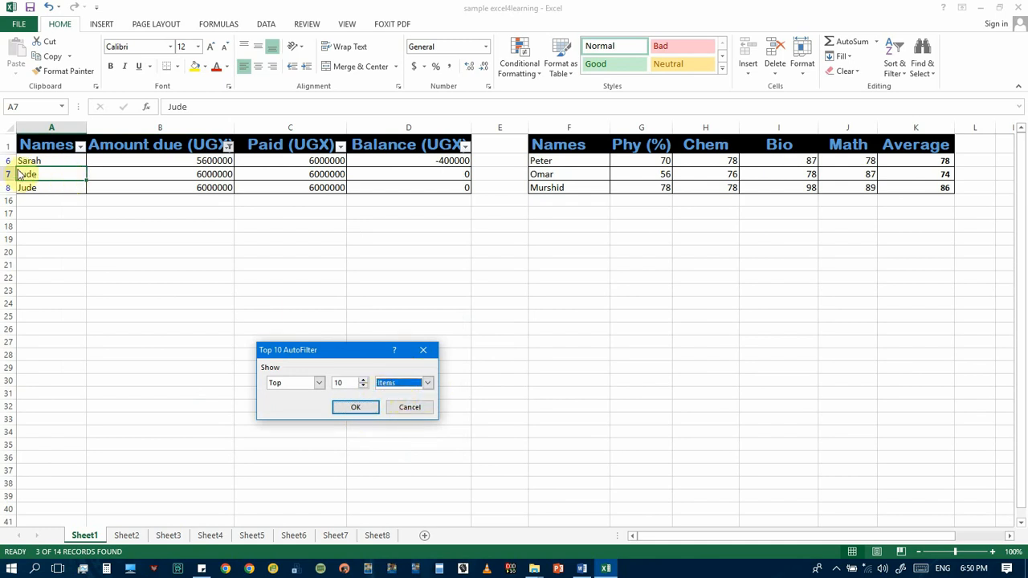
click(363, 381)
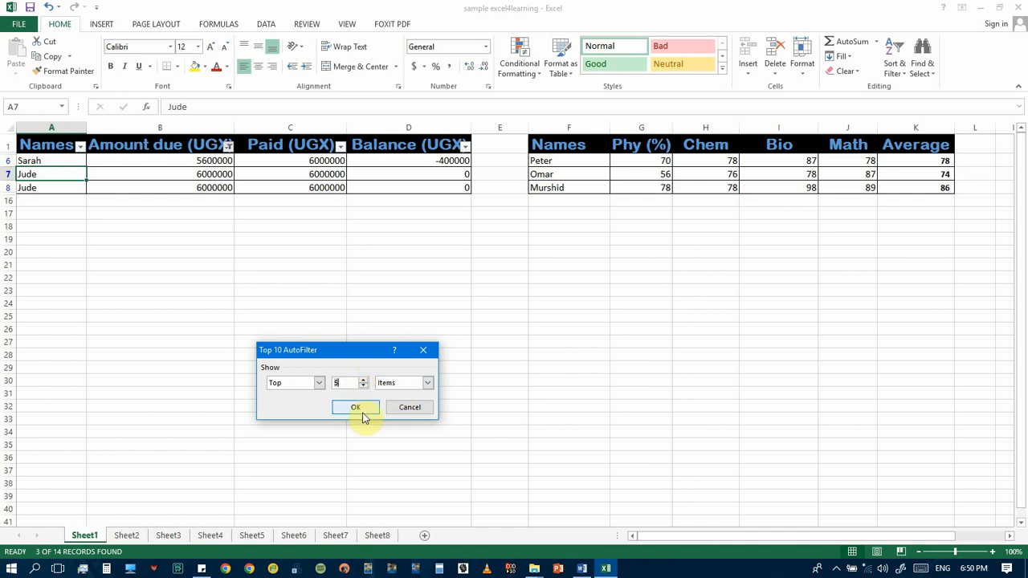
click(365, 410)
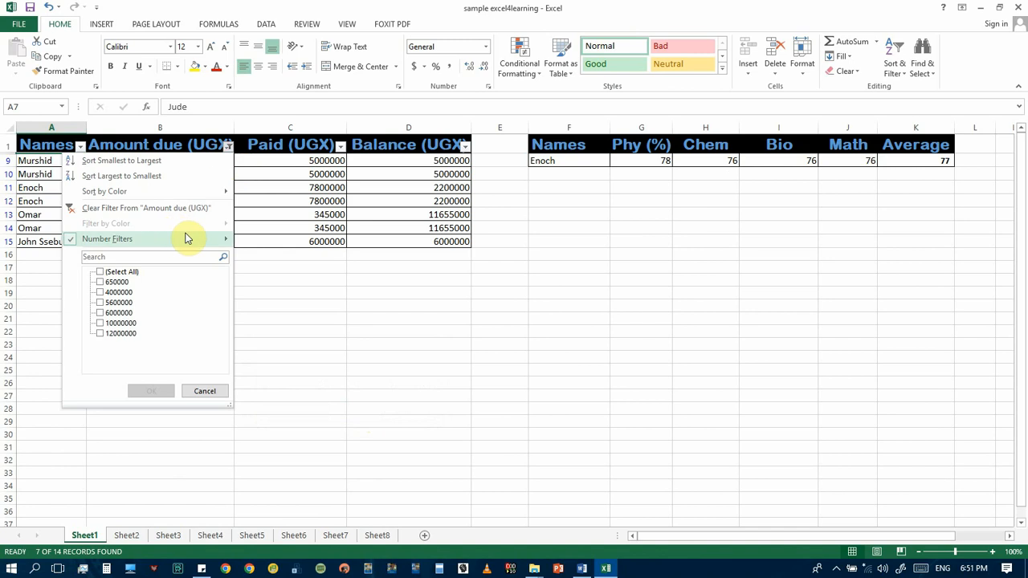
Try a Between filter on Amount due (UGX) with its conditions joined by Or and no values entered, and undo it
mouse_move(233, 239)
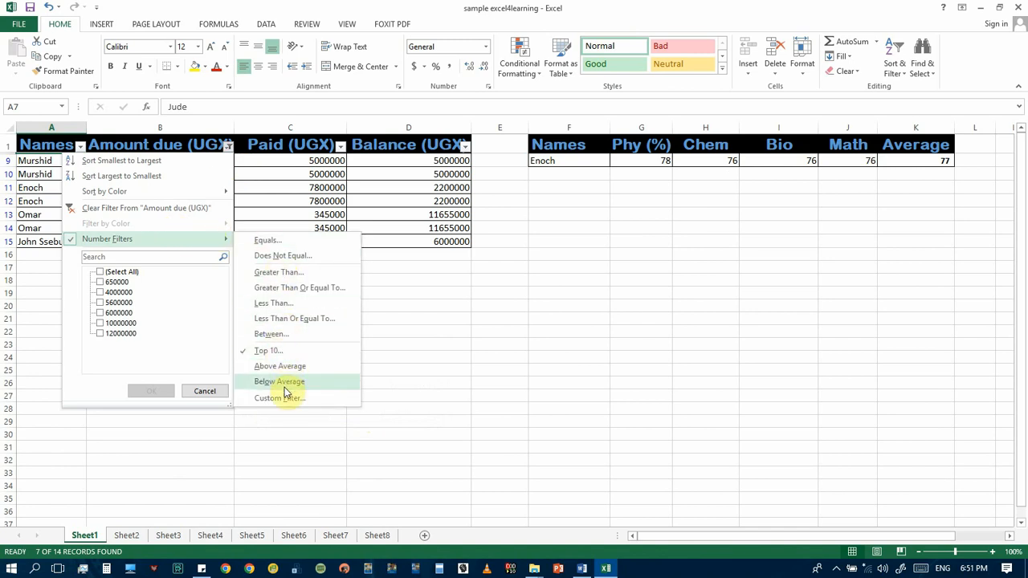
click(273, 334)
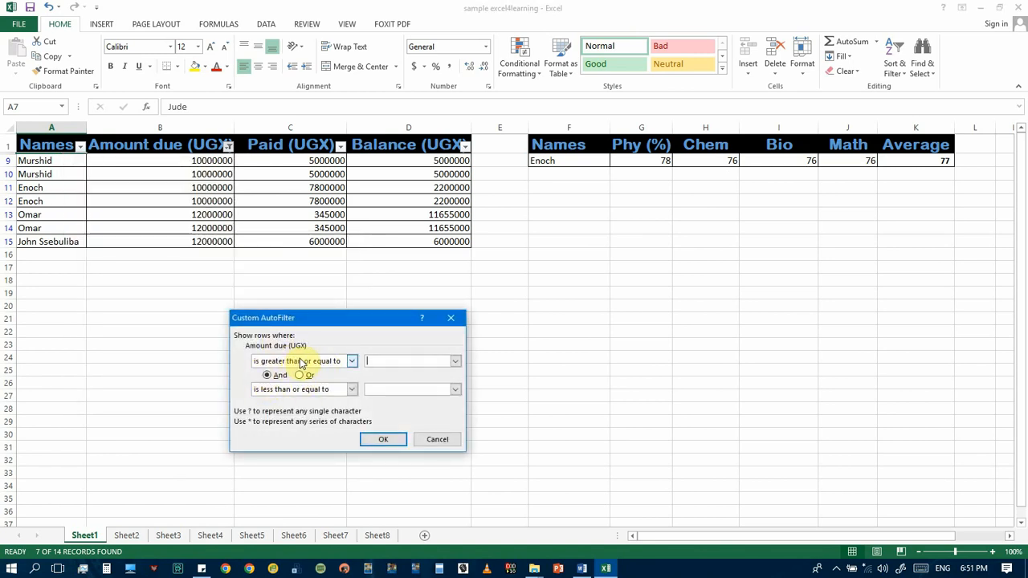
click(351, 391)
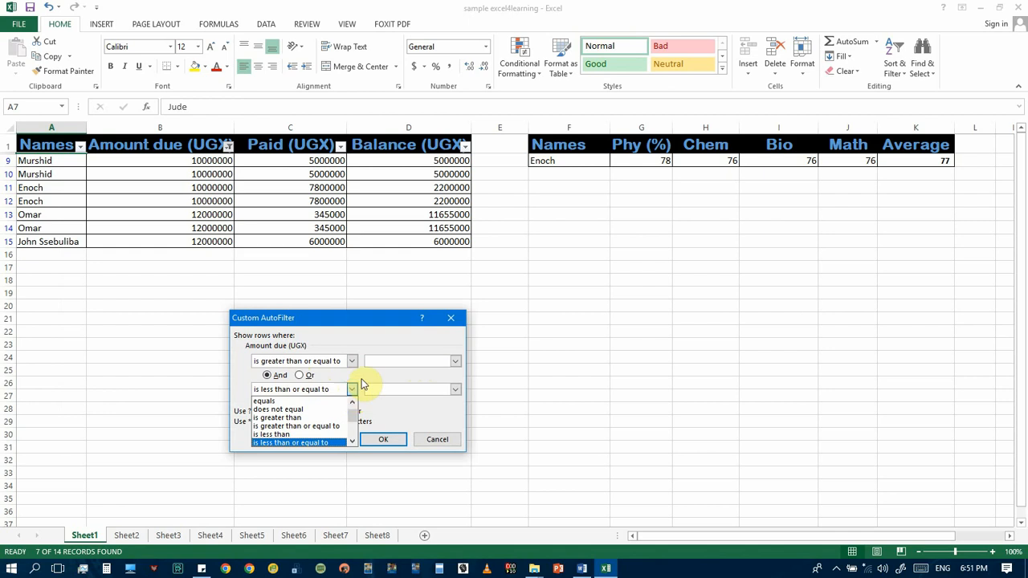
click(363, 380)
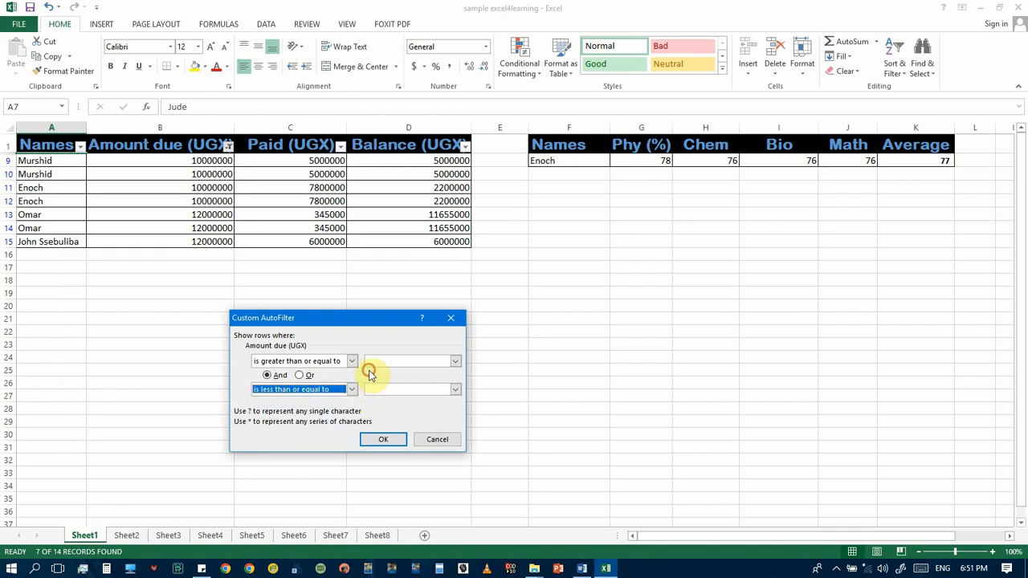
click(299, 375)
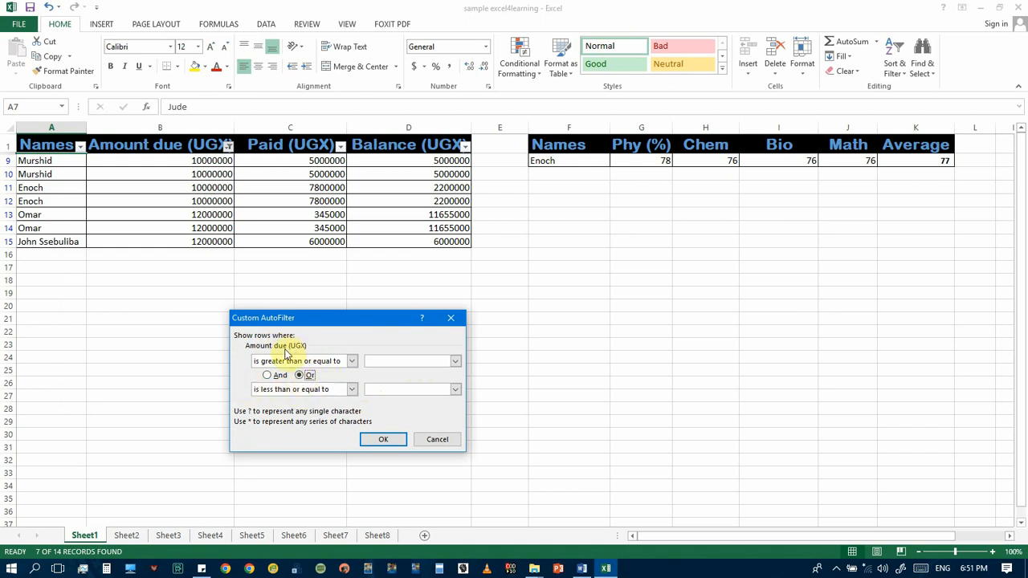
click(382, 441)
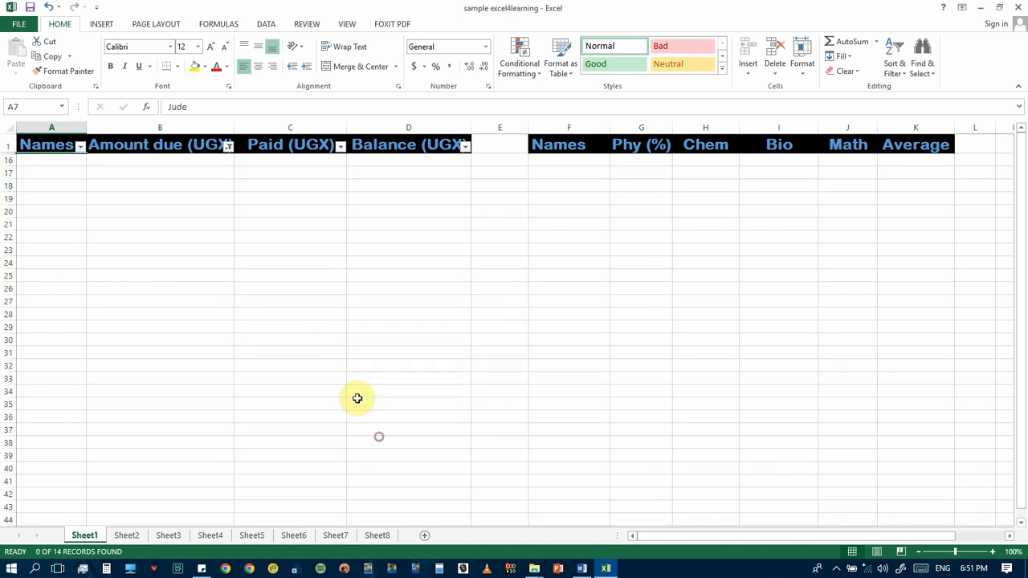
click(49, 8)
Examine the comparison operators and the And/Or choices in the Amount due (UGX) custom filter, and cancel without applying changes
click(228, 145)
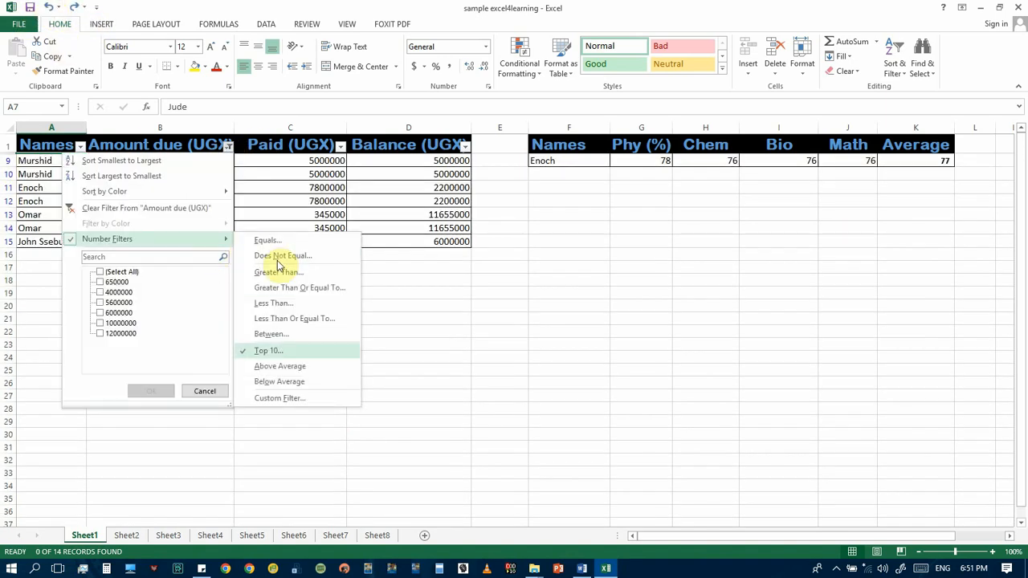
click(280, 397)
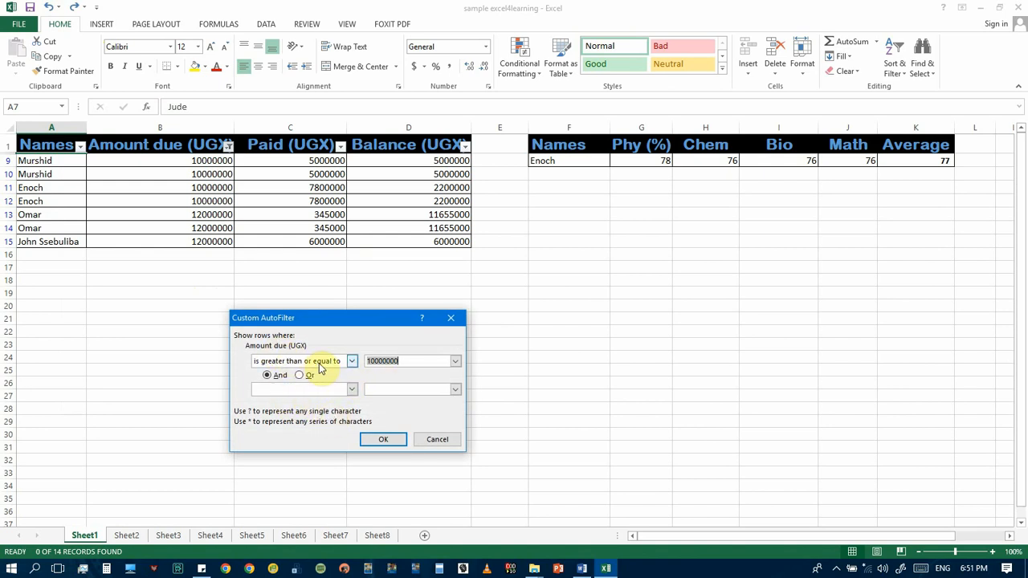
click(352, 361)
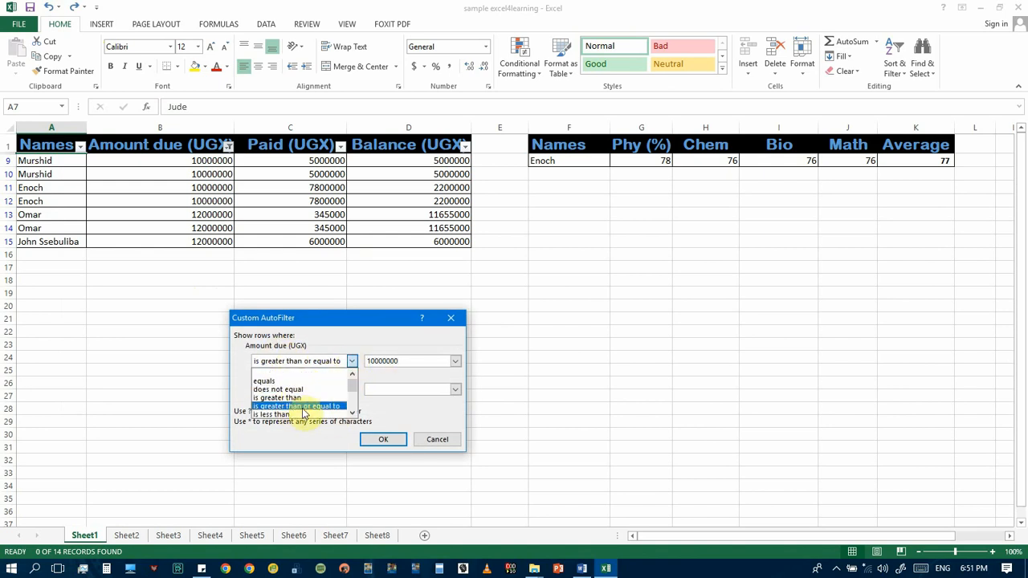
click(352, 360)
click(352, 389)
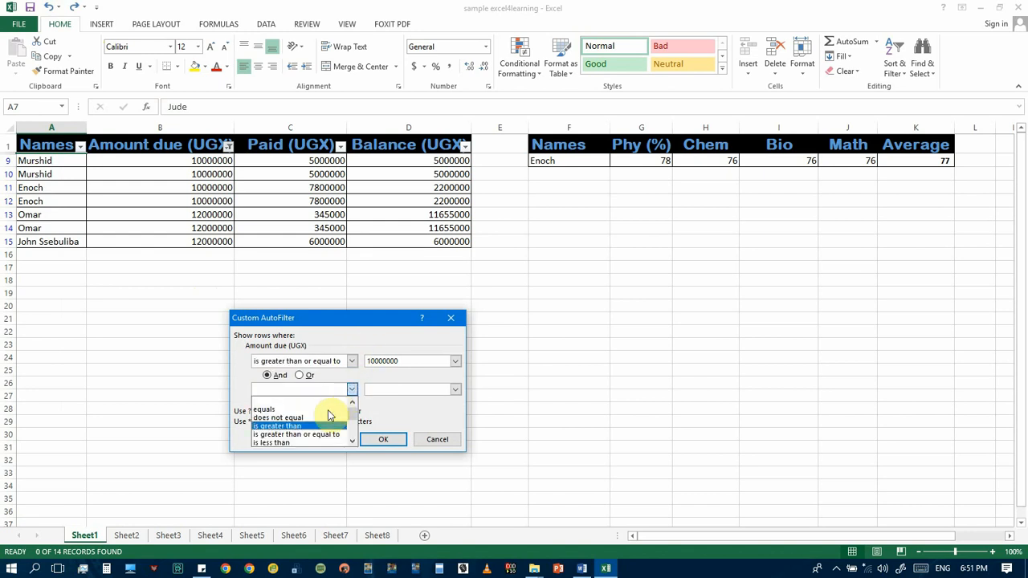
click(347, 340)
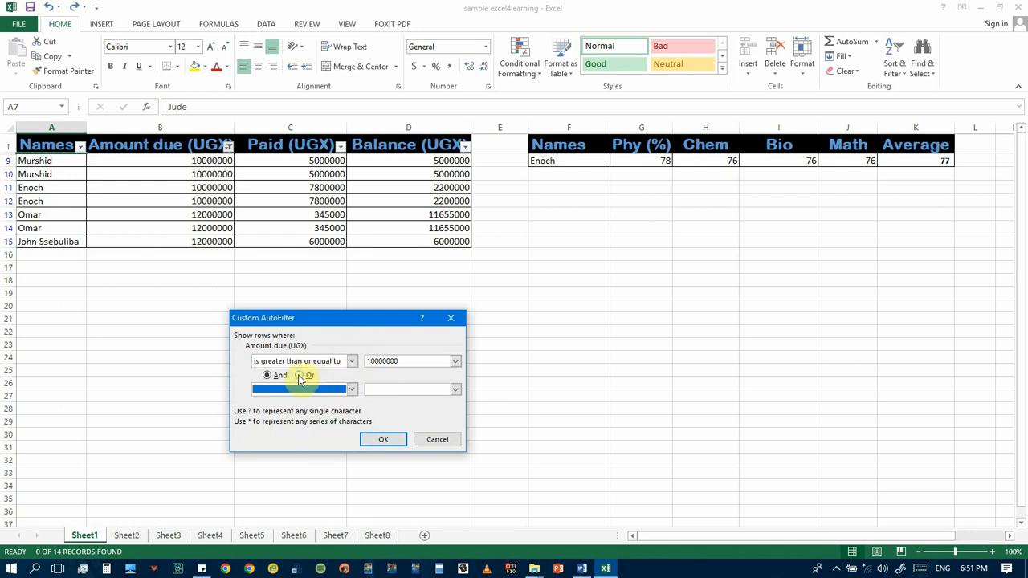
click(279, 376)
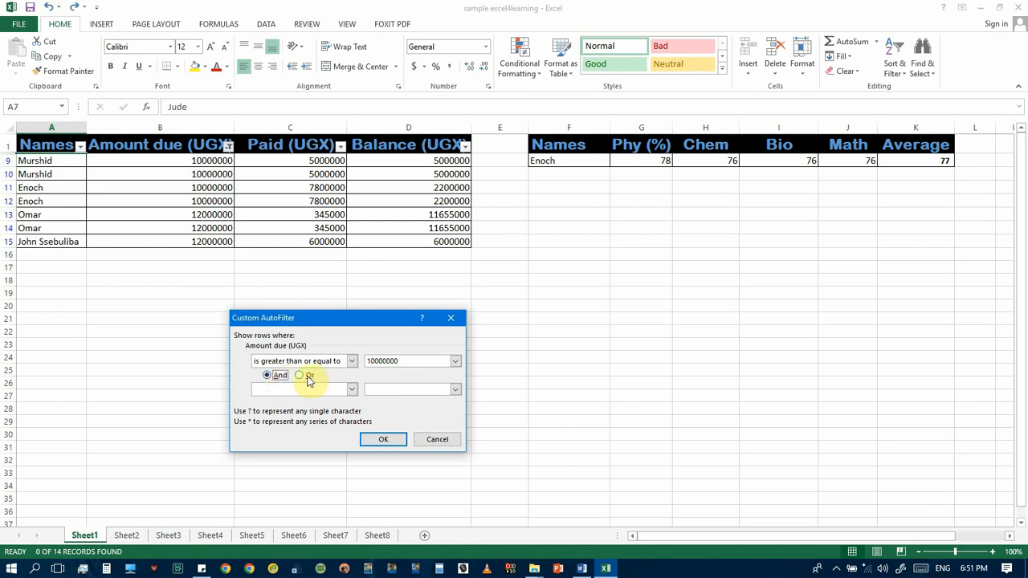
click(306, 377)
click(430, 442)
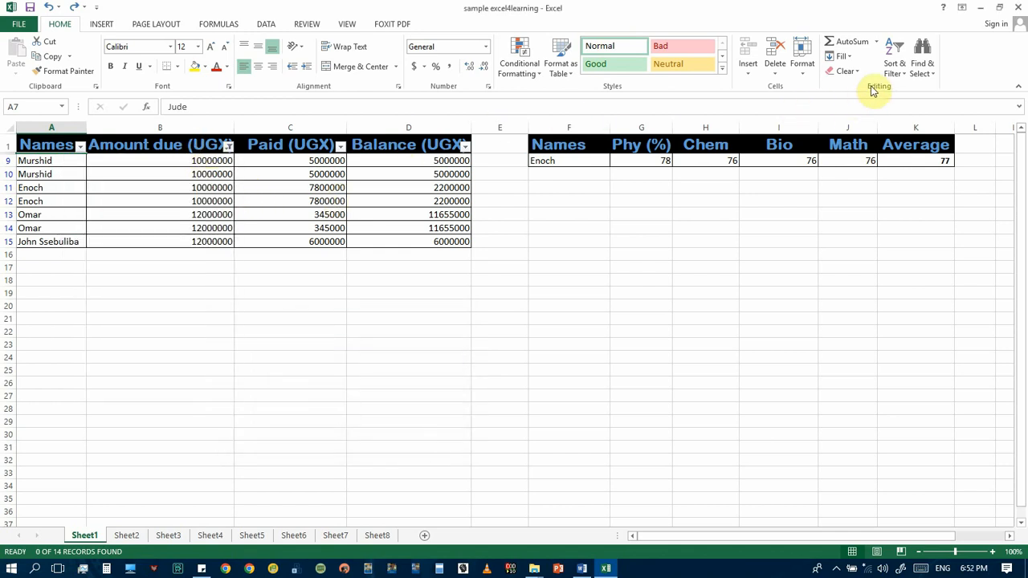
Turn off filtering on the payments table and reopen the sort and filter options
click(897, 70)
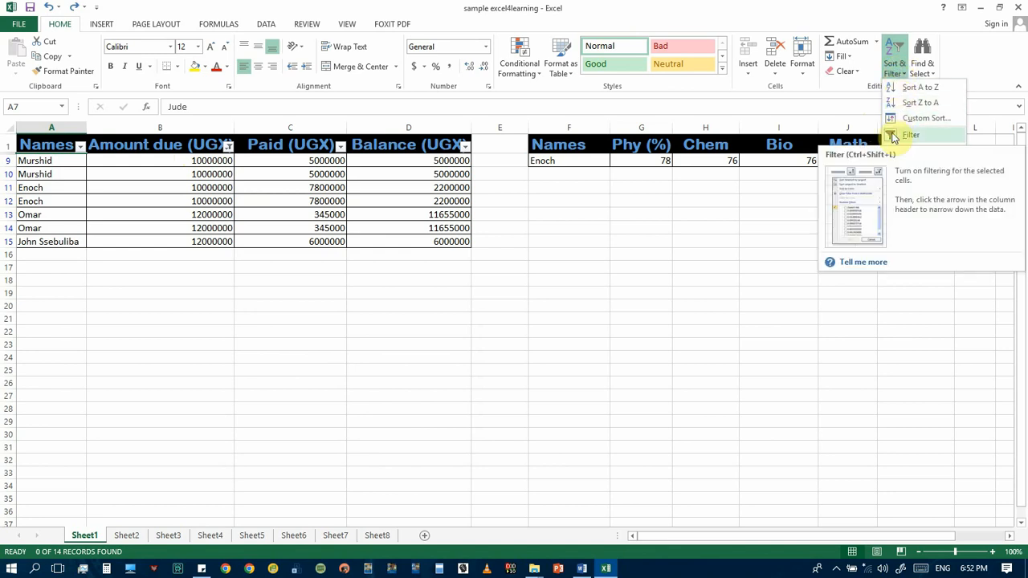
click(894, 137)
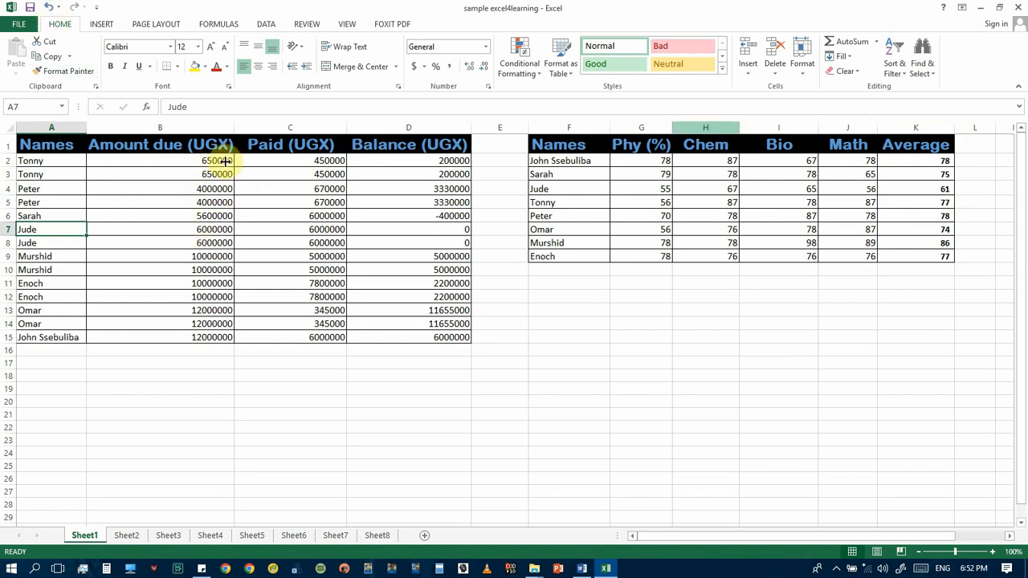
click(900, 71)
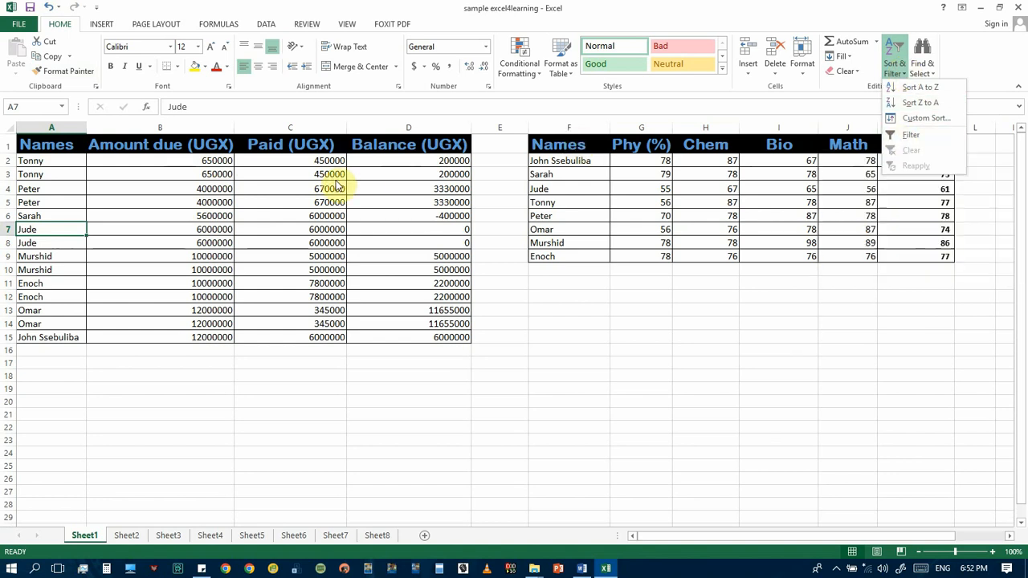
Examine the TOTAL AGG and DIVISION columns of the pupils' table in the P.6 Assessement sheet SAMPLE workbook
click(180, 163)
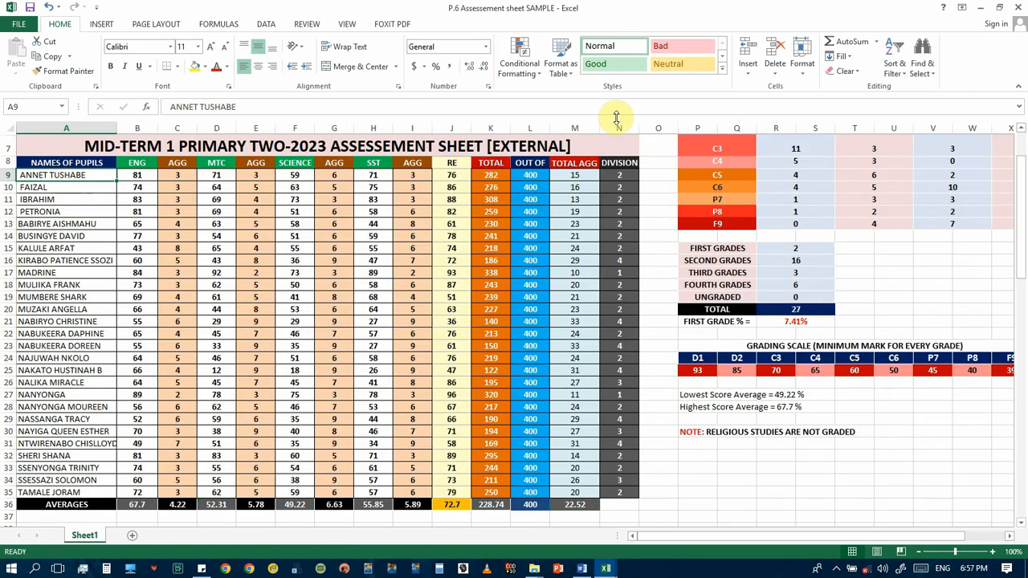
click(894, 58)
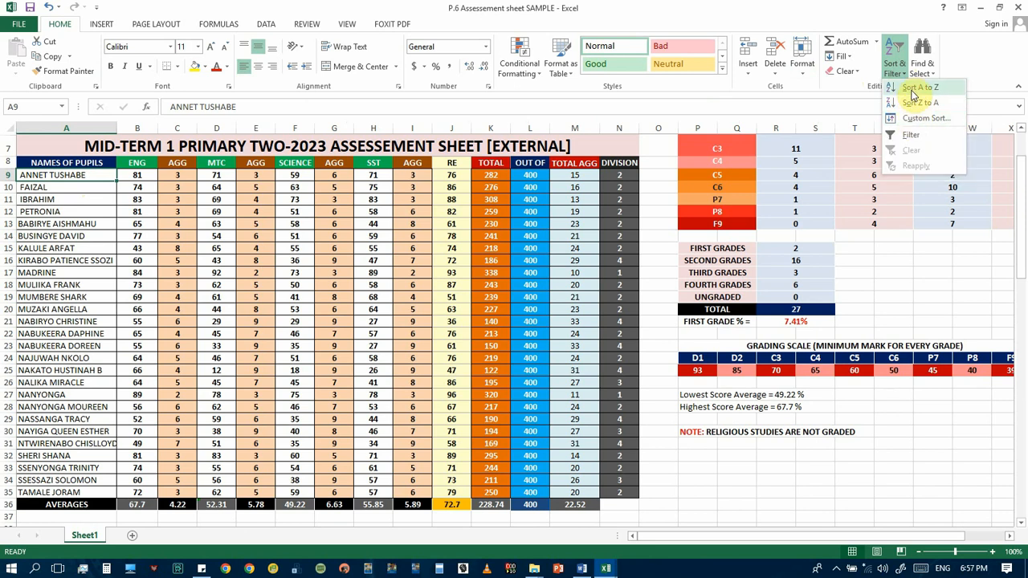
click(85, 180)
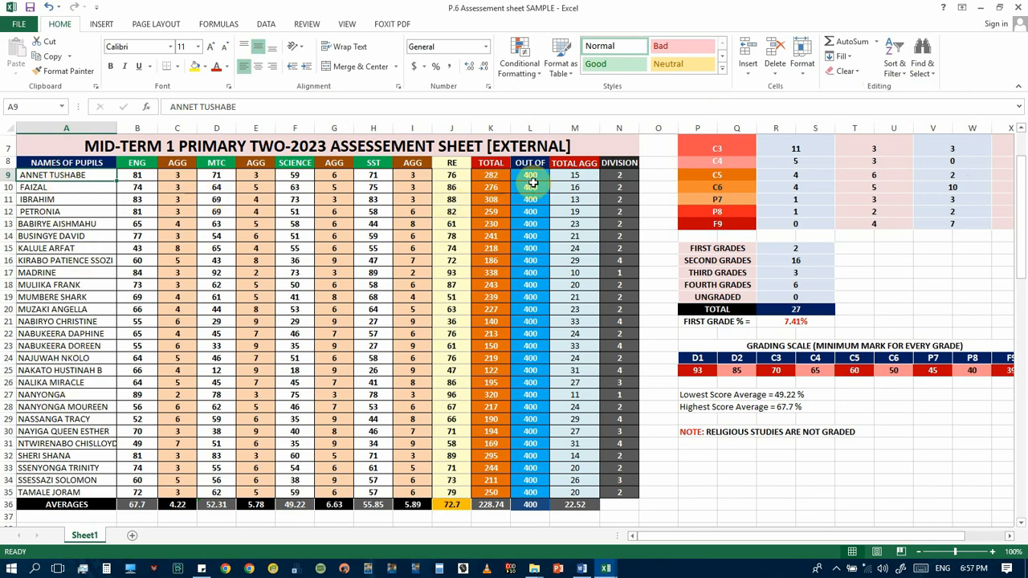
click(581, 176)
click(621, 175)
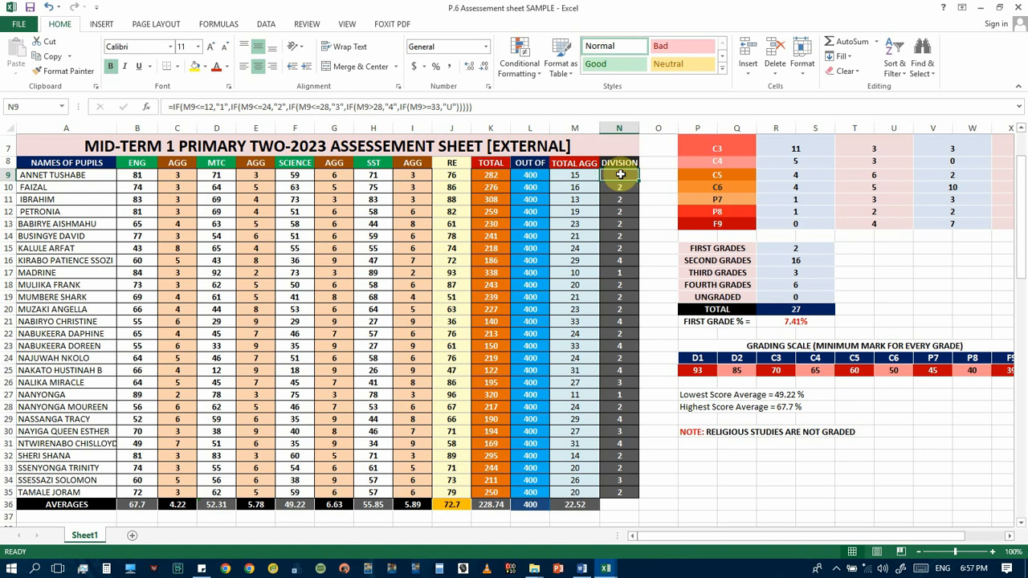
click(621, 258)
click(621, 359)
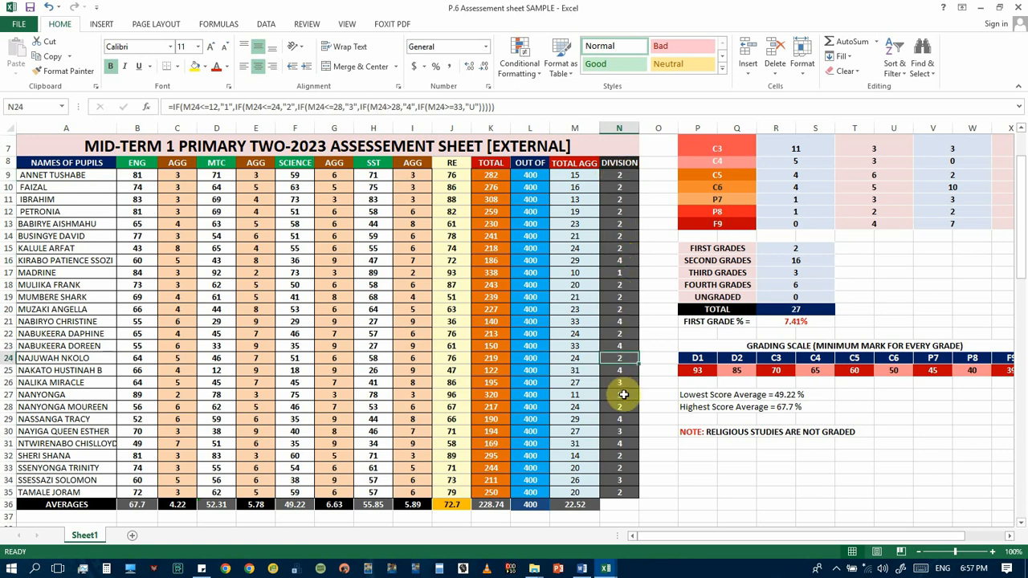
click(574, 177)
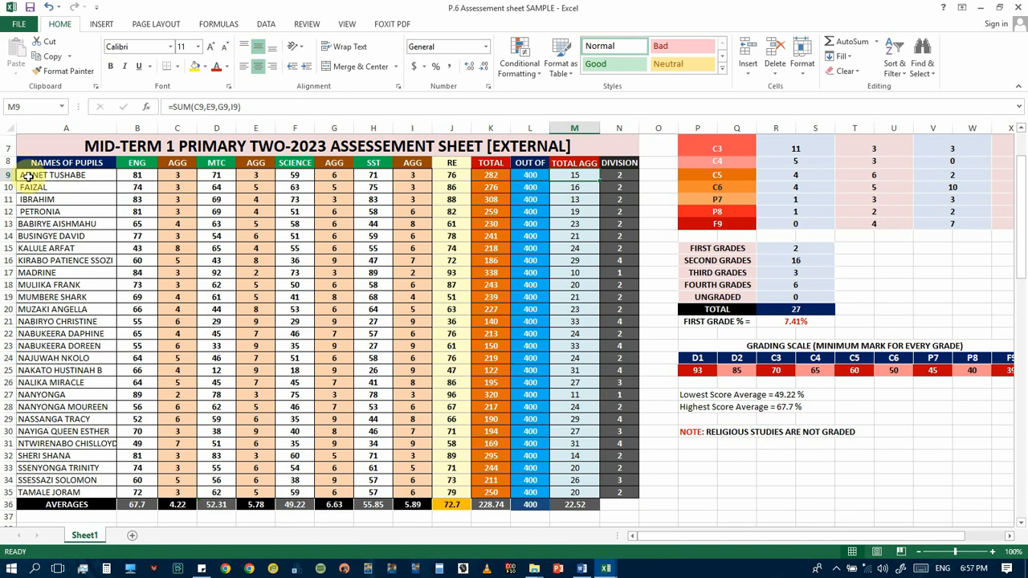
Start a custom sort of the pupil rows A9:N35 with TOTAL AGG as the first sort column
drag(29, 175, 615, 489)
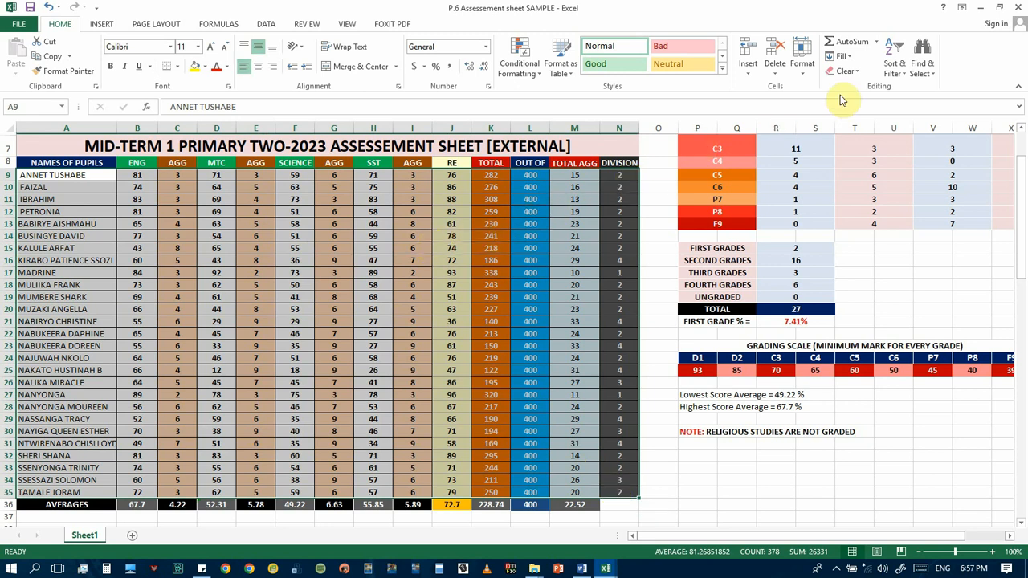
click(894, 65)
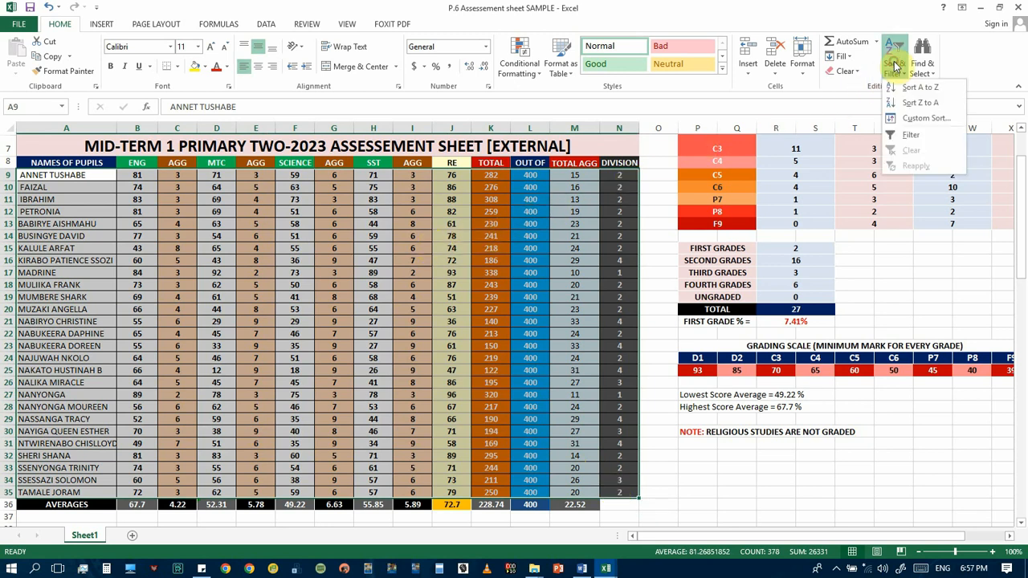
click(923, 118)
drag(385, 304, 674, 231)
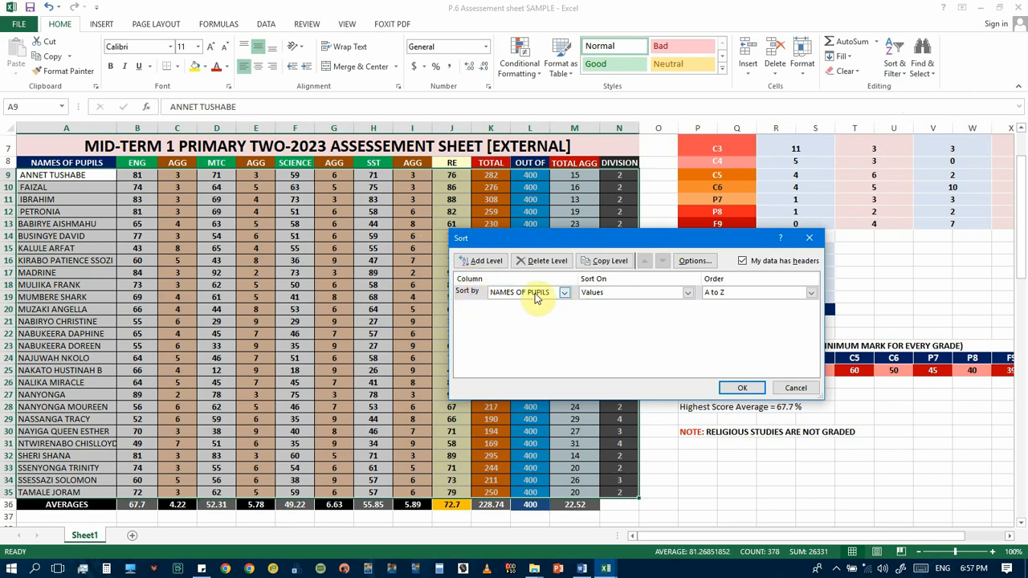
click(564, 293)
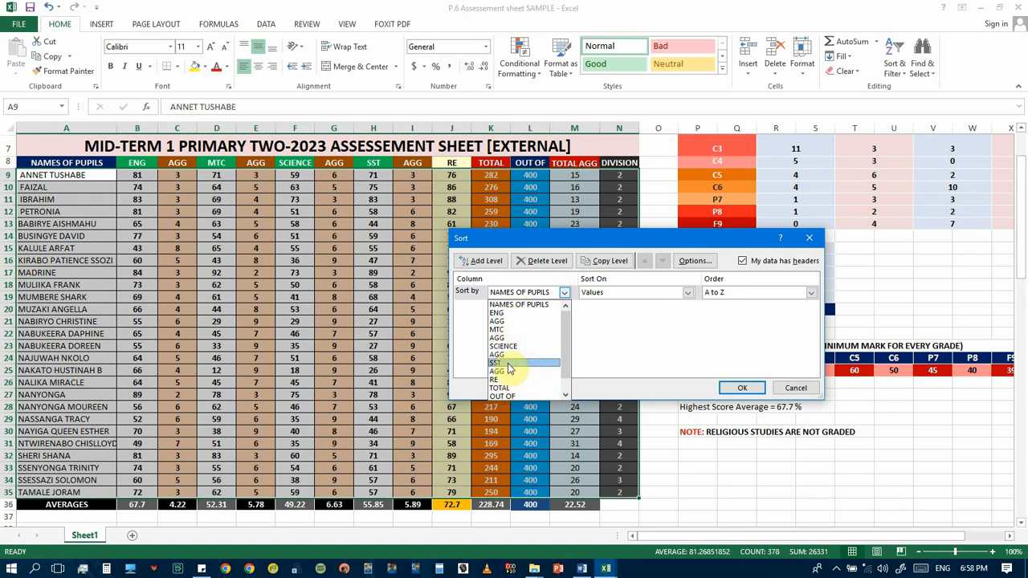
scroll(513, 353, down, 1)
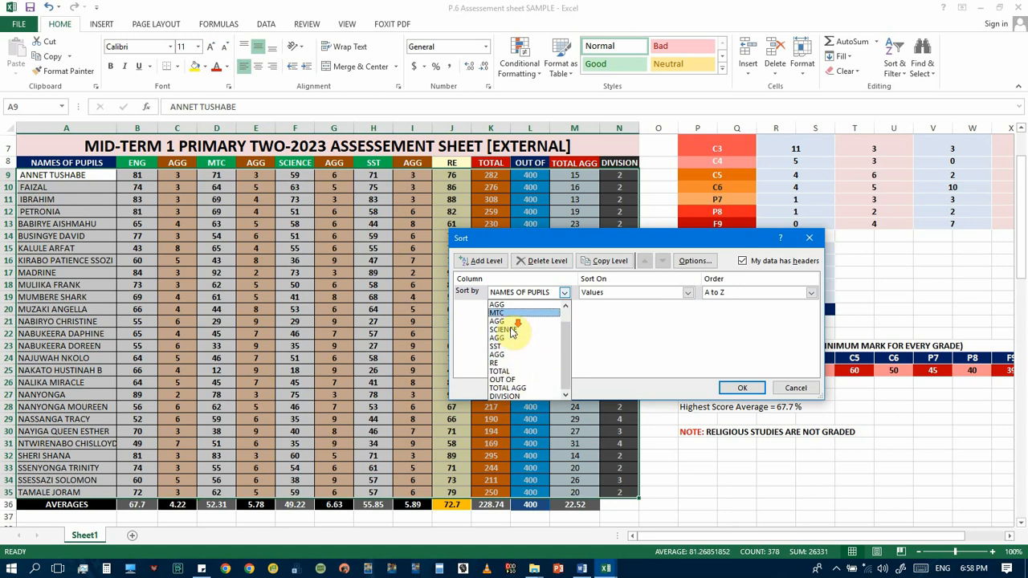
click(521, 389)
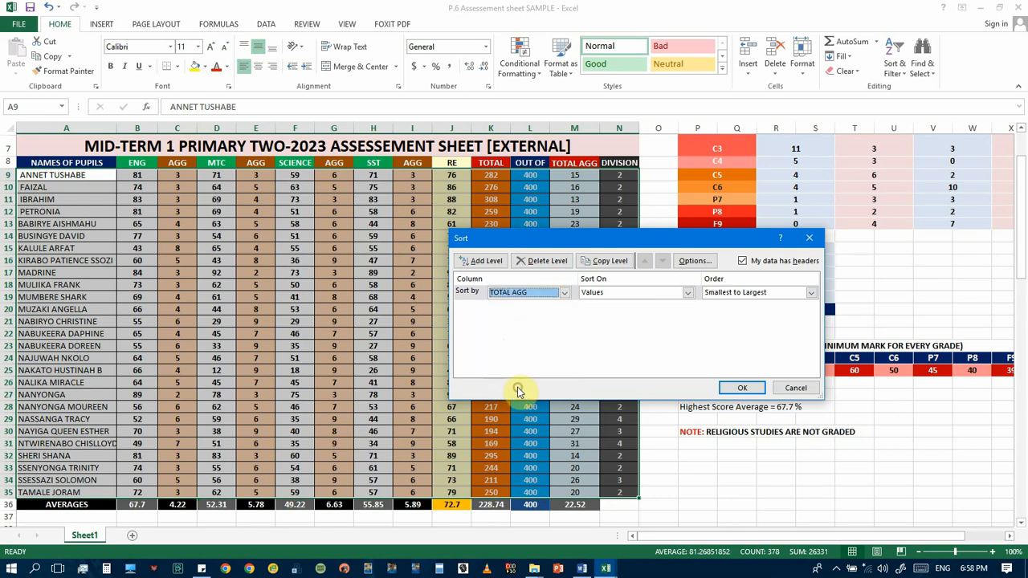
Set the TOTAL AGG sort level to sort on Values in Smallest to Largest order
click(689, 294)
click(616, 306)
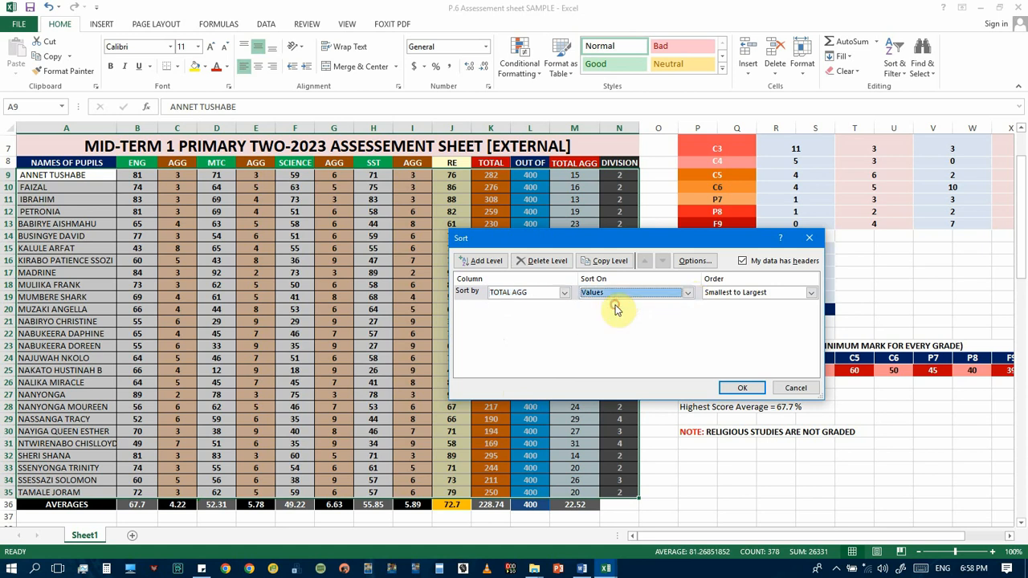
click(689, 294)
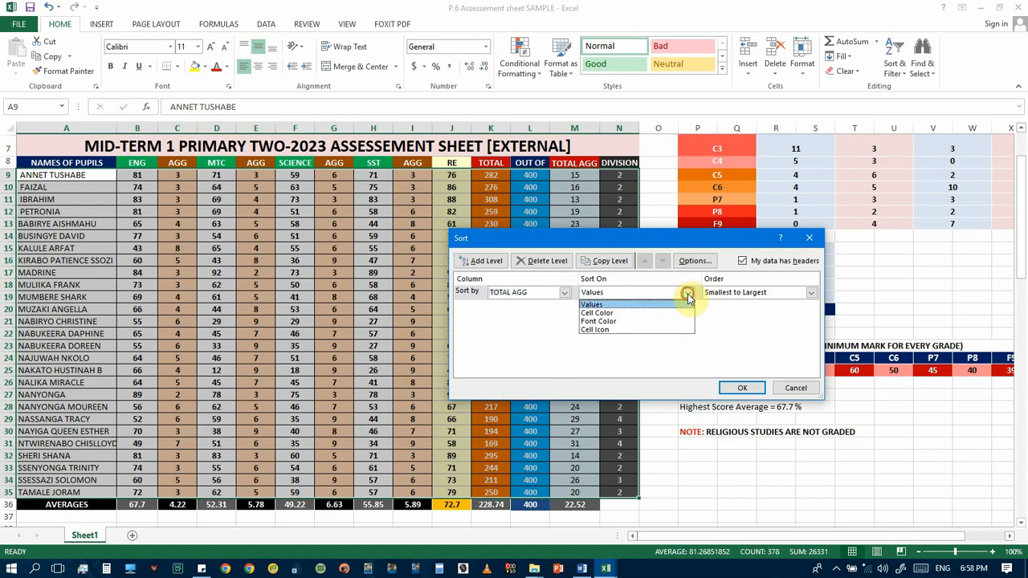
click(604, 307)
click(805, 296)
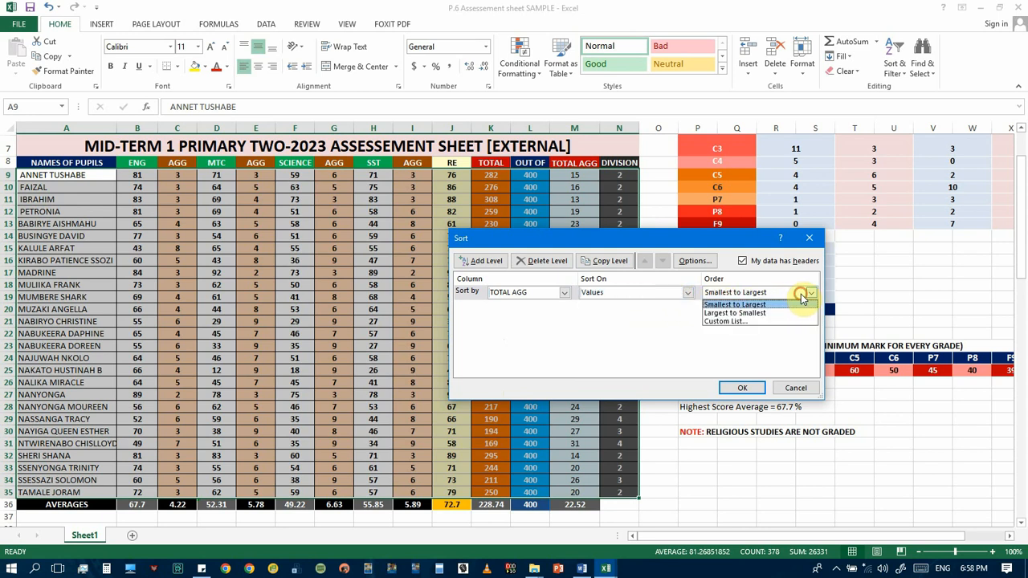
click(745, 306)
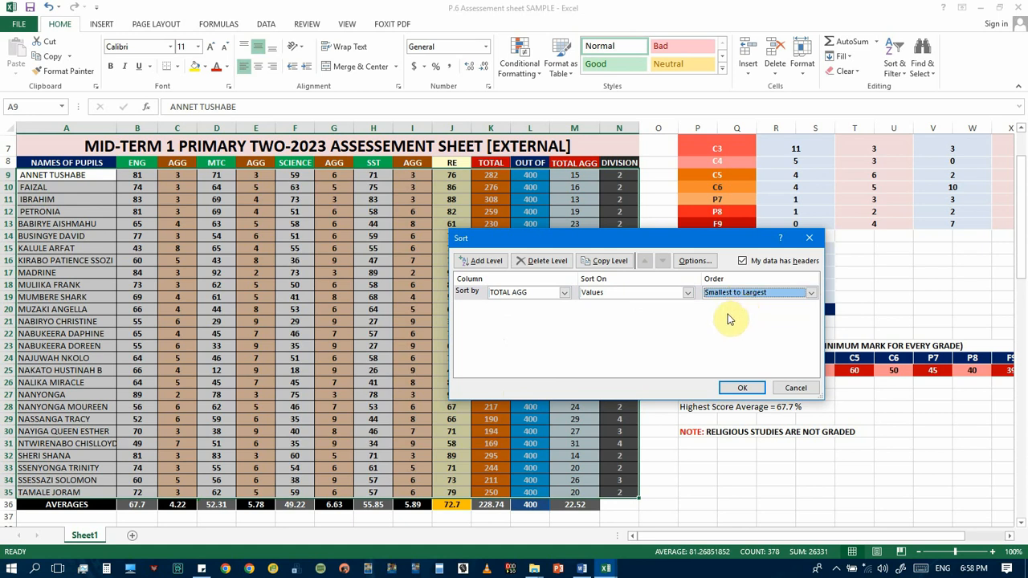
click(778, 295)
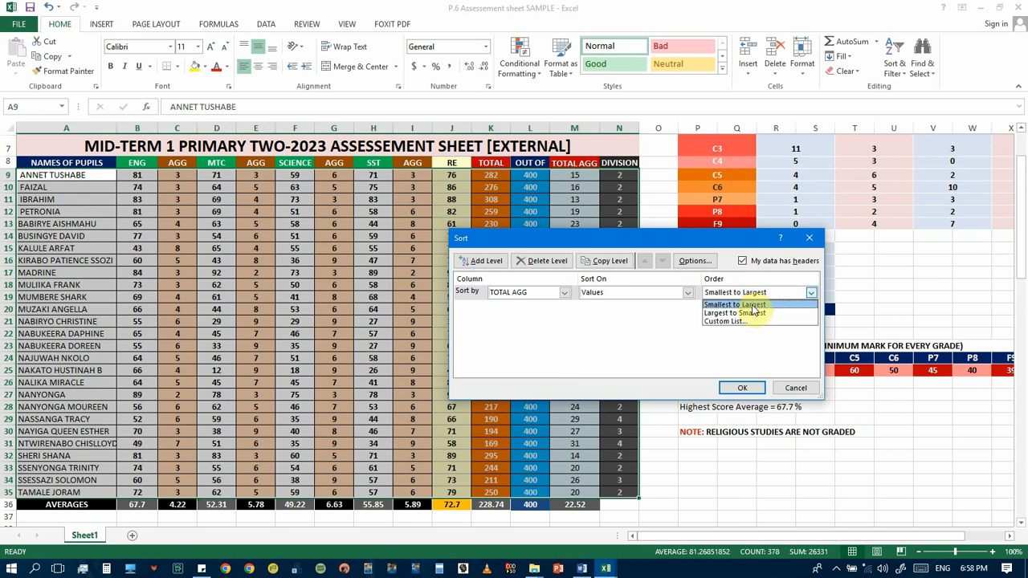
click(753, 306)
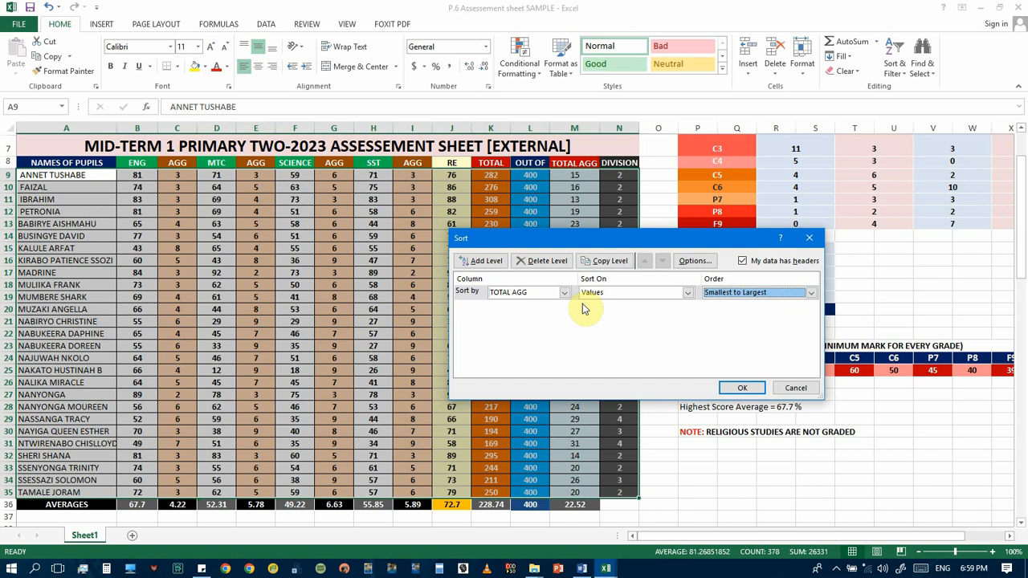
Add a second sort level on TOTAL in Largest to Smallest order and apply the custom sort
click(484, 260)
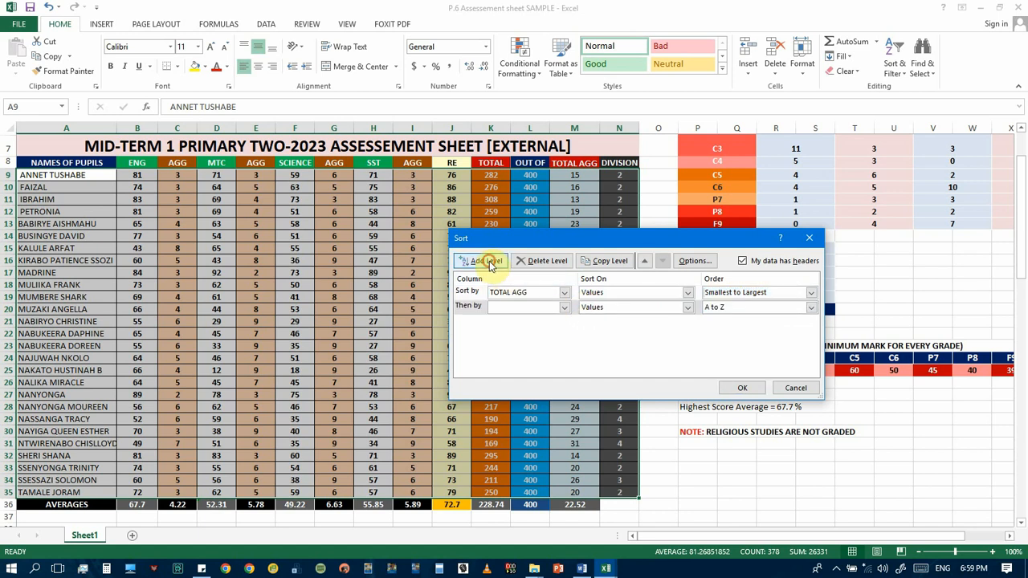
click(564, 308)
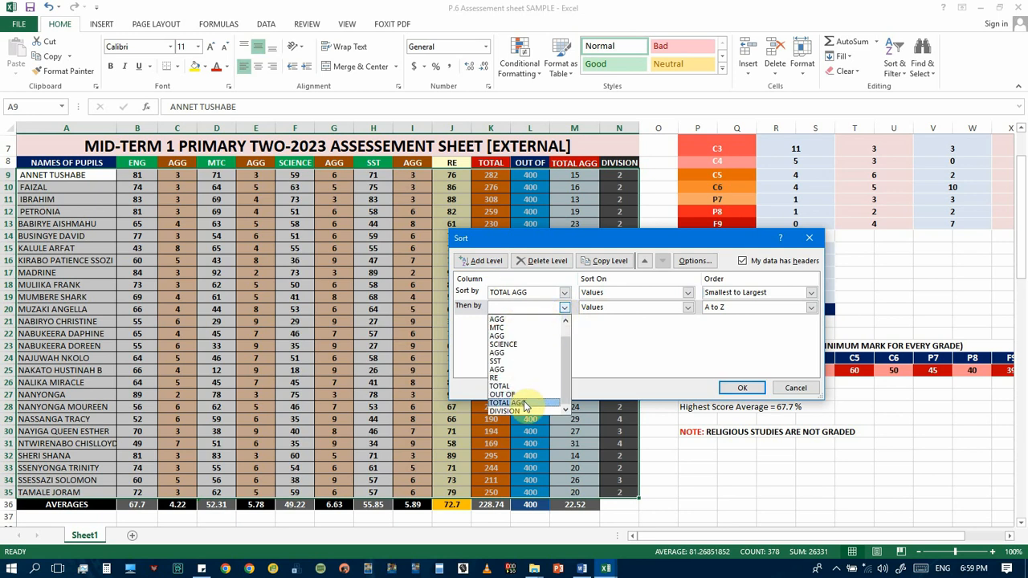
click(518, 386)
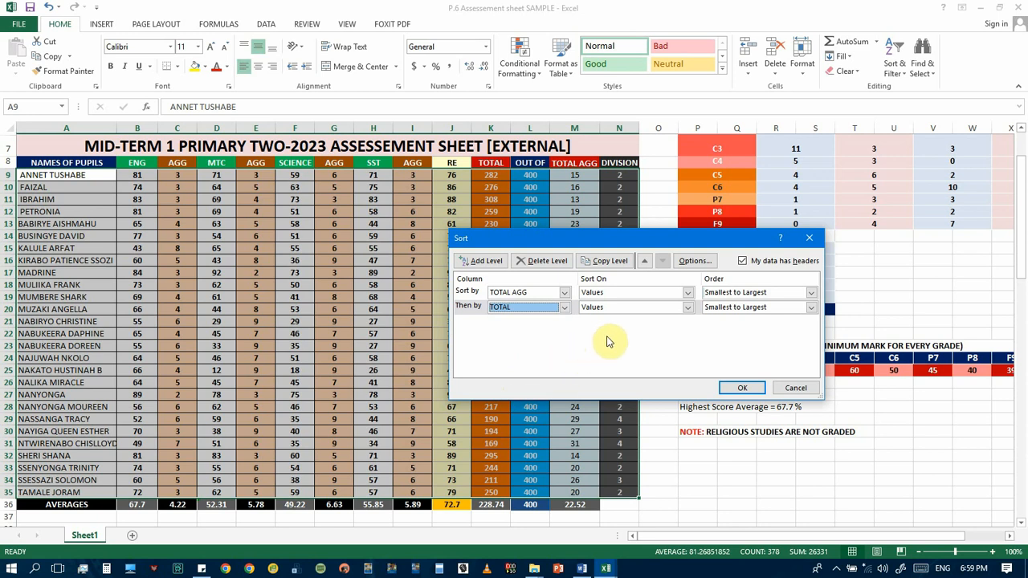
click(812, 312)
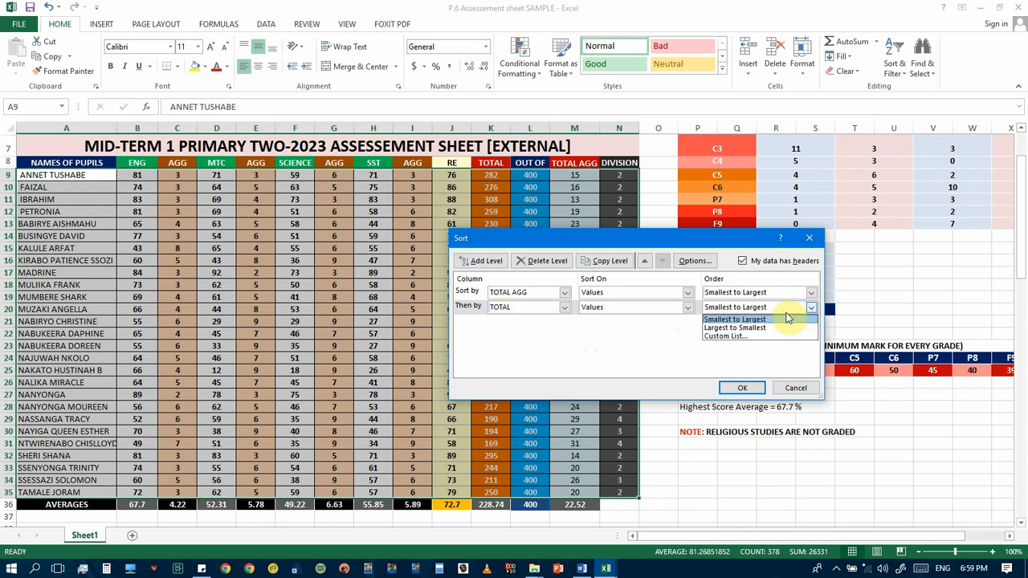
click(758, 330)
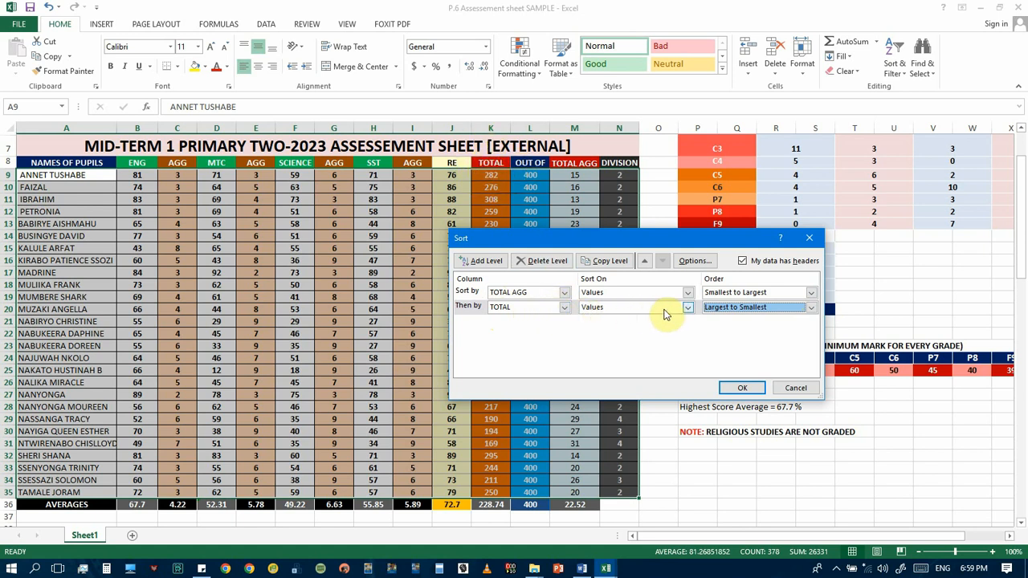
click(740, 388)
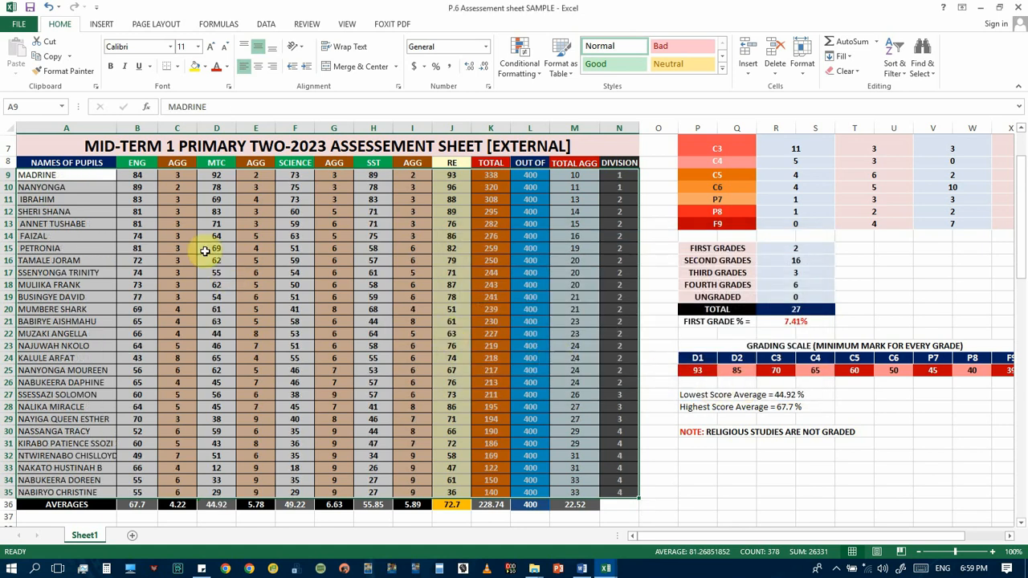
Review the sorted order of the pupils in the TOTAL AGG and DIVISION columns, from the first row to the averages
click(75, 176)
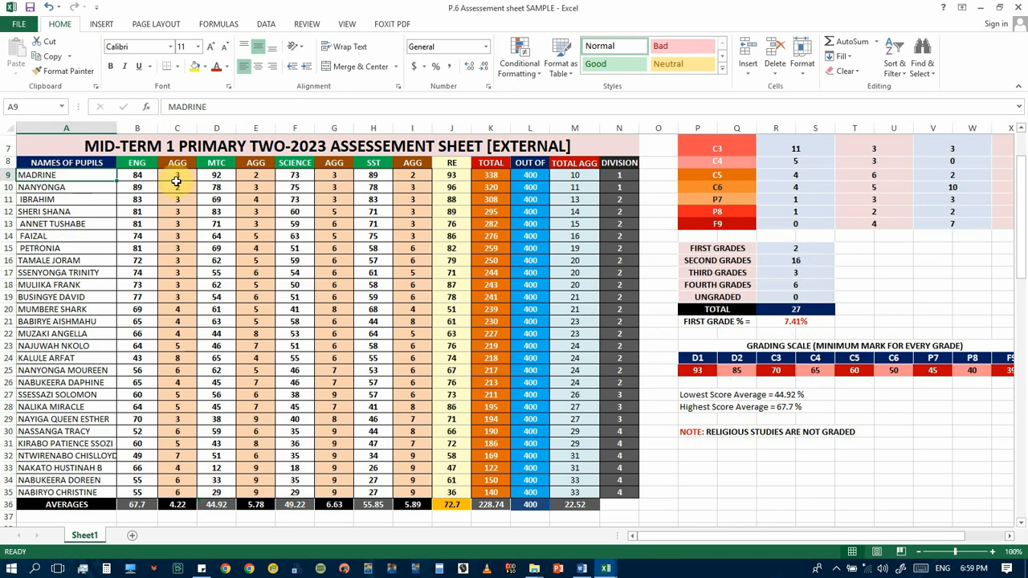
click(626, 176)
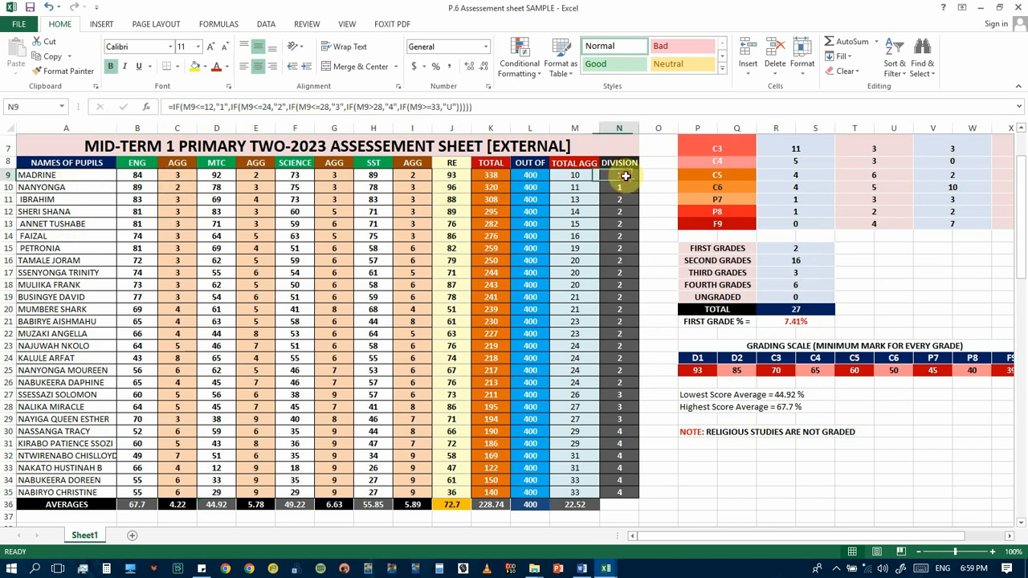
click(579, 176)
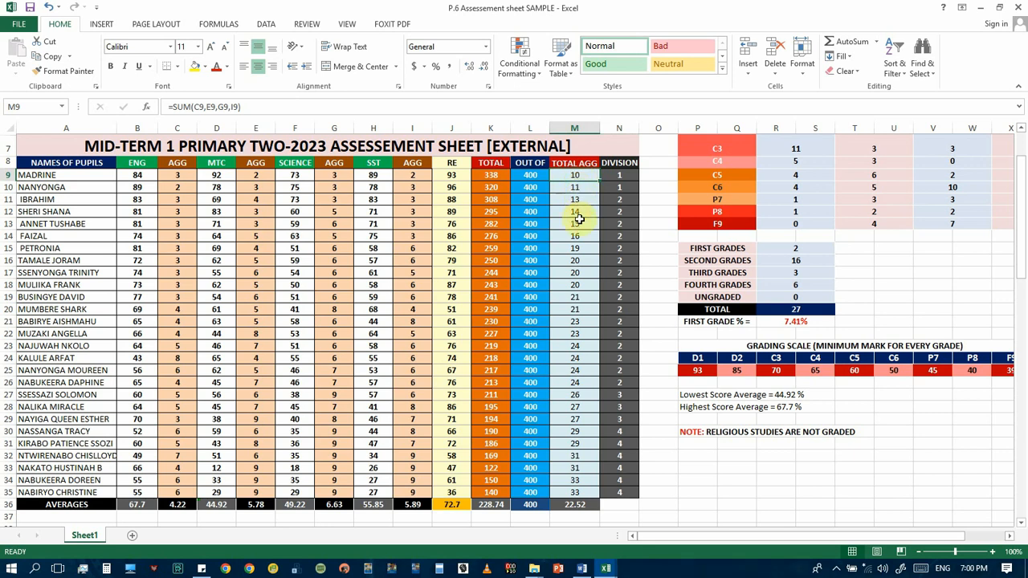
scroll(584, 329, down, 2)
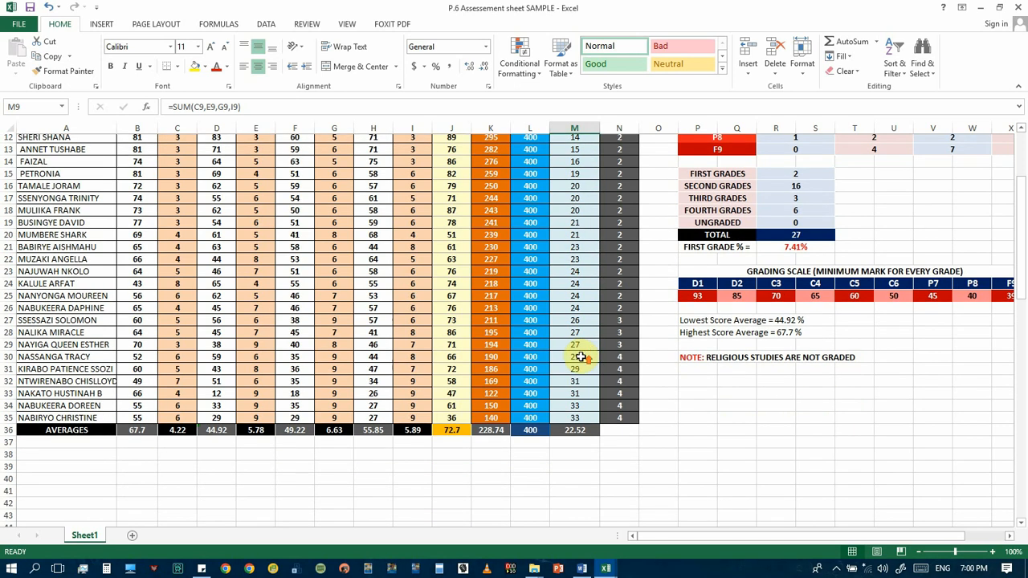
scroll(583, 351, up, 3)
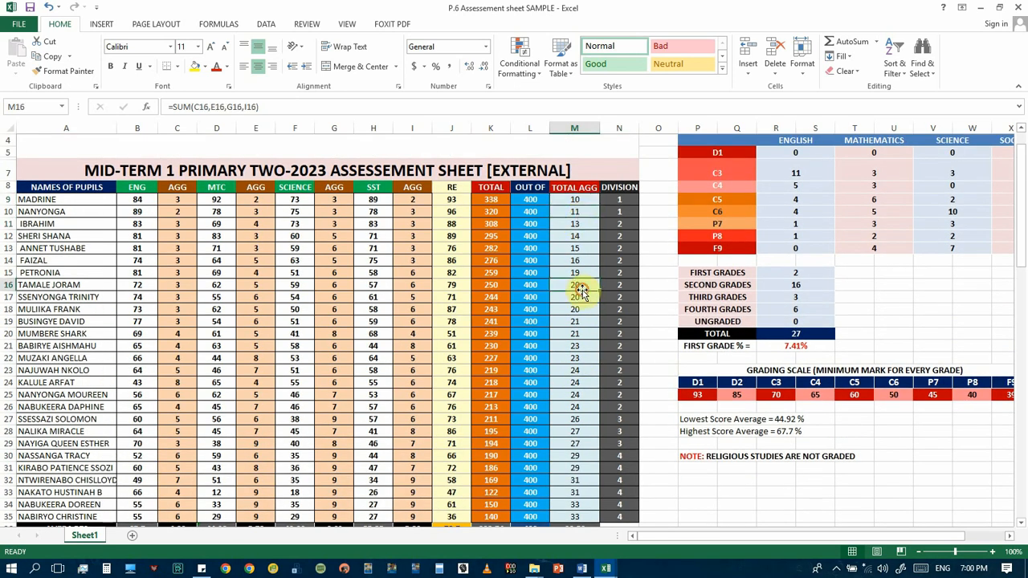
click(581, 358)
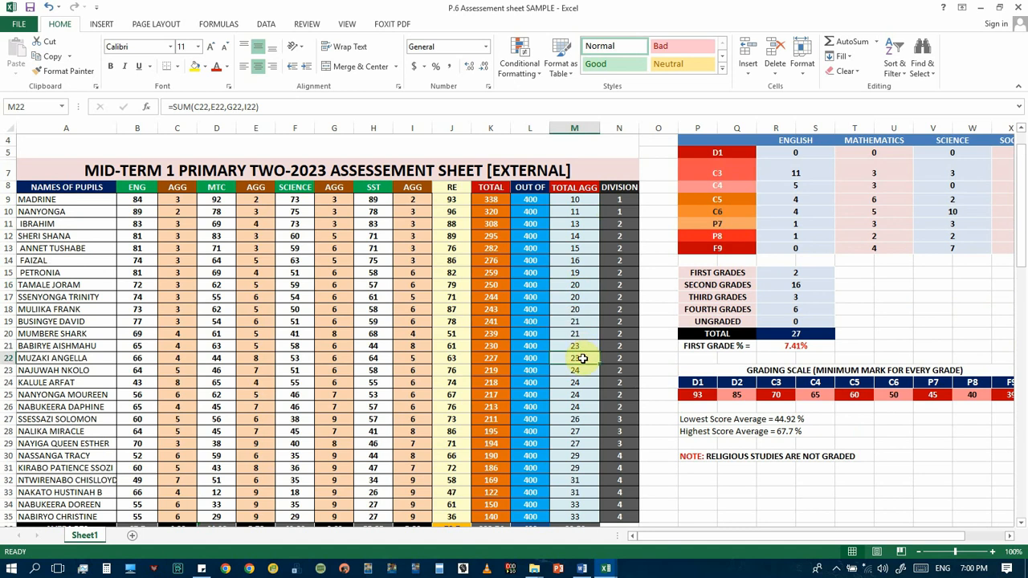
click(579, 297)
click(581, 309)
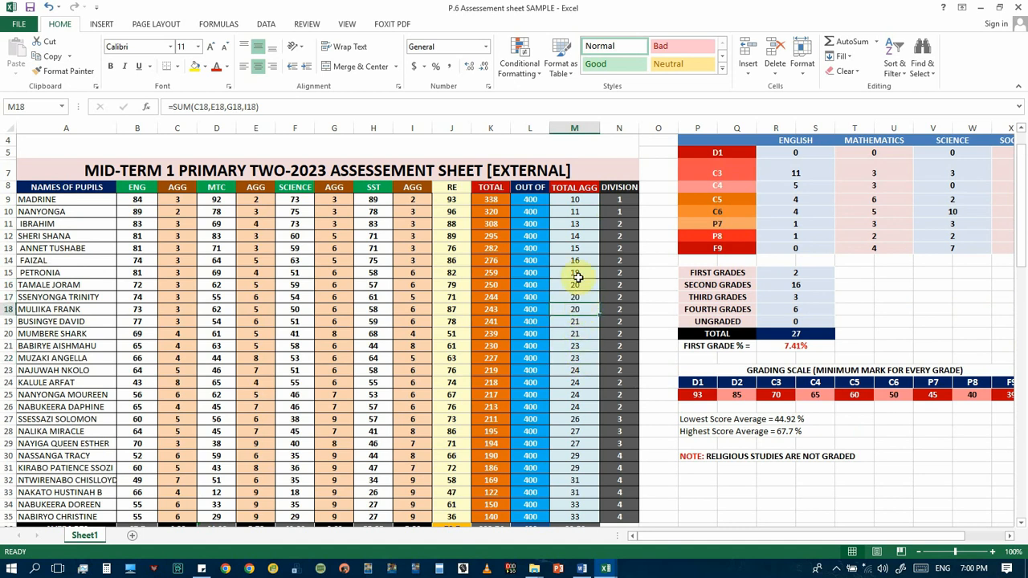
click(581, 295)
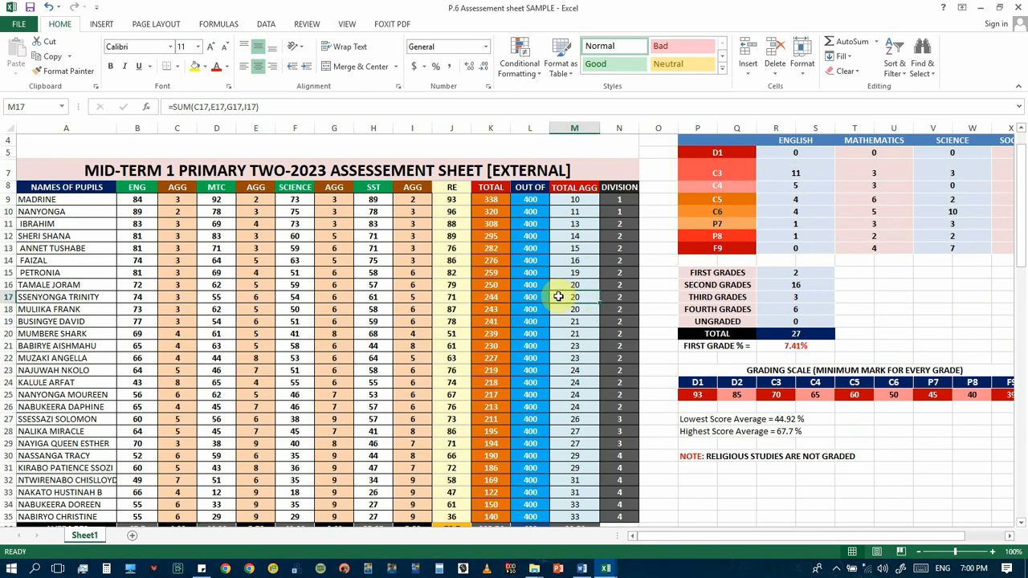
Compare the TOTAL AGG and TOTAL marks of the pupils in rows 17 and 18 to check the second sort level
click(91, 309)
click(86, 297)
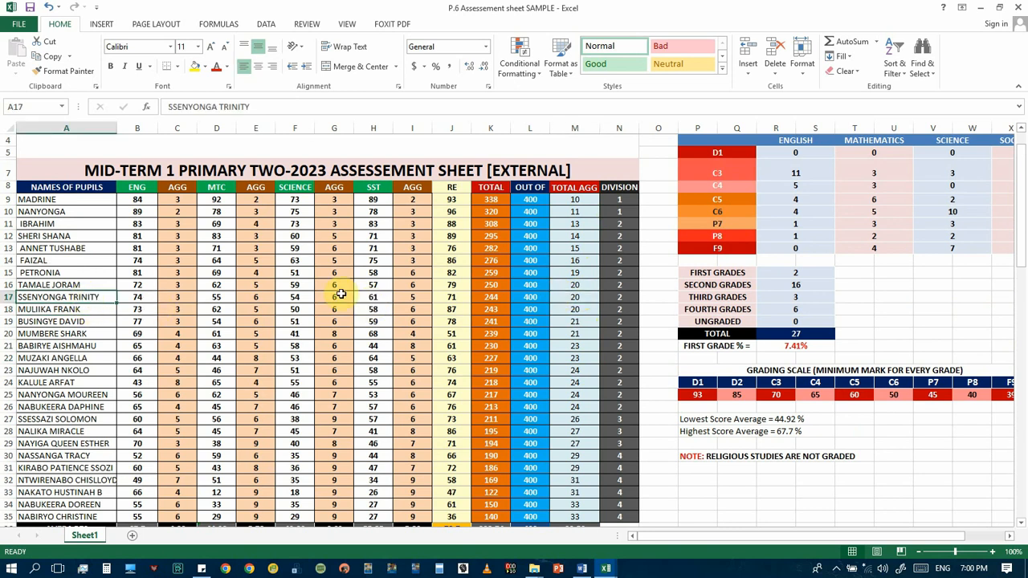
click(575, 298)
click(496, 299)
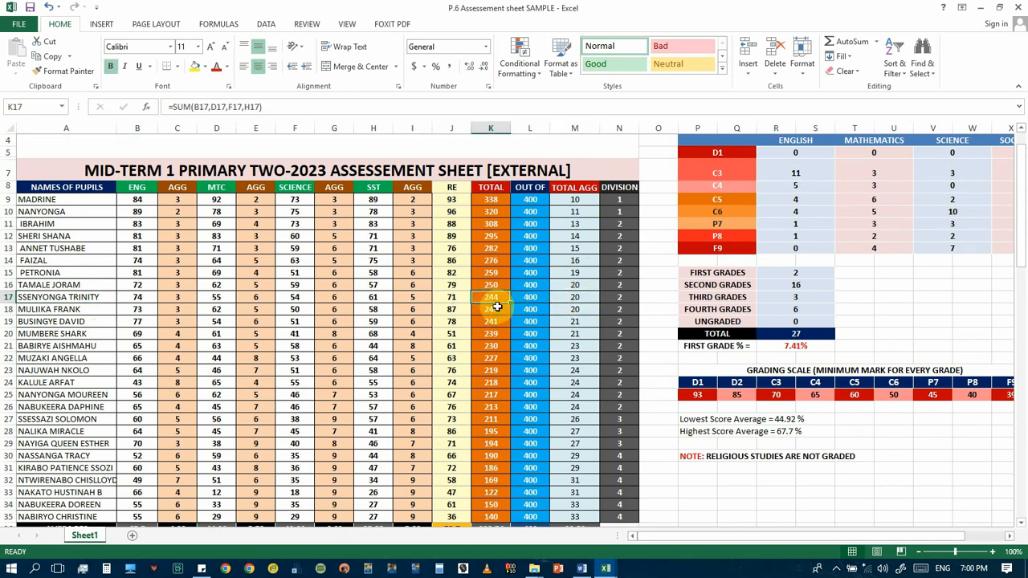
click(497, 310)
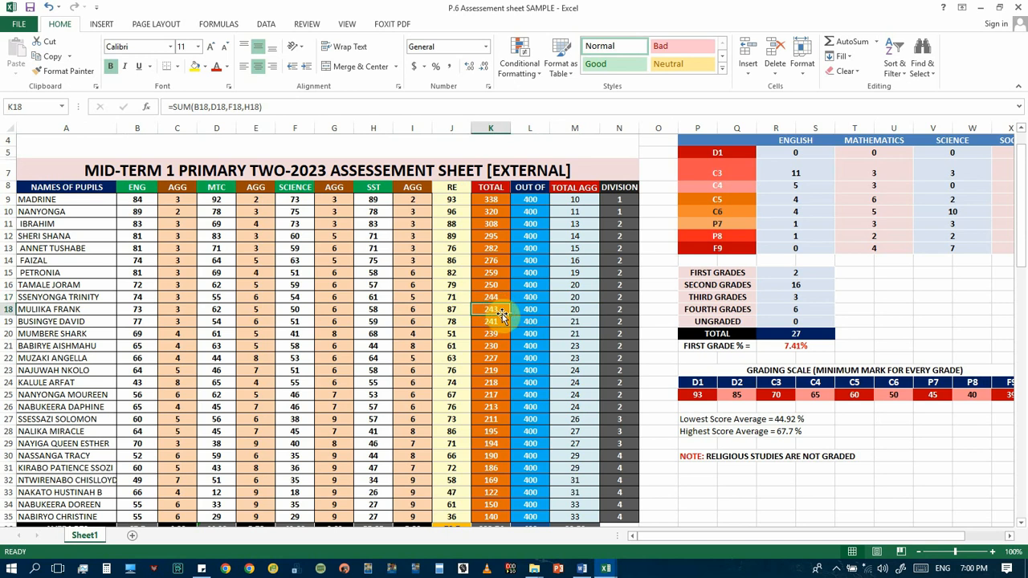
click(496, 299)
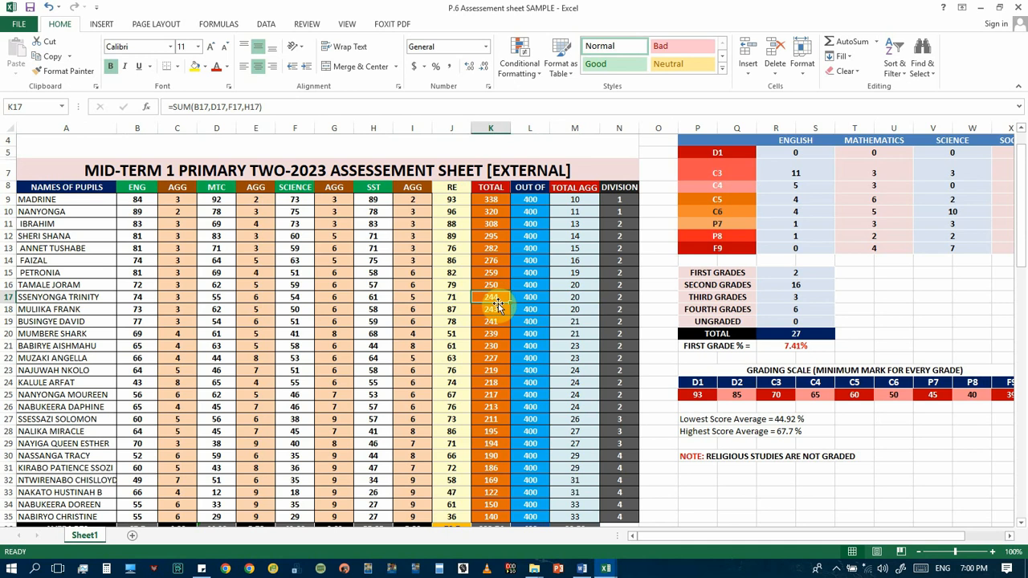
click(499, 311)
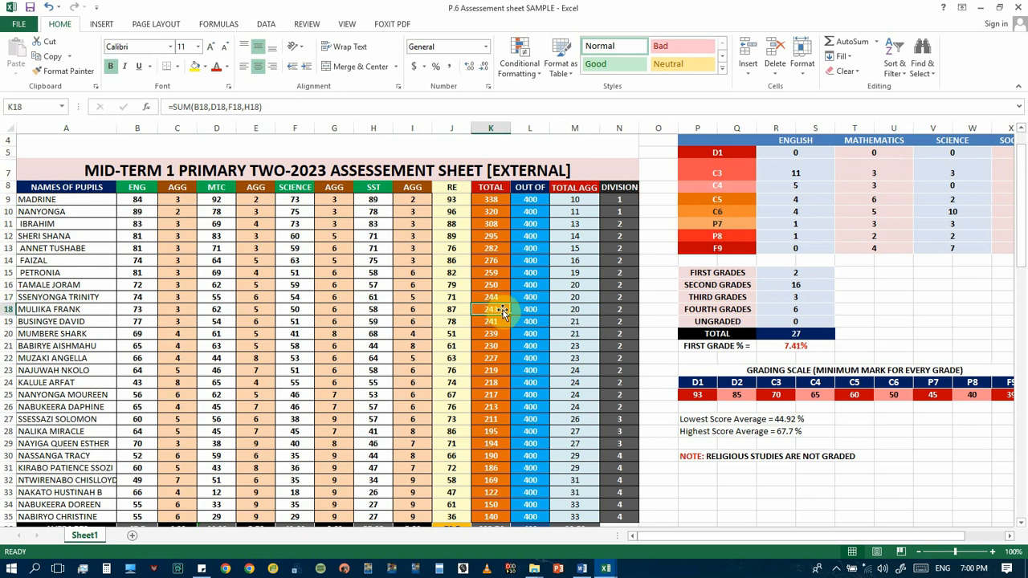
click(501, 297)
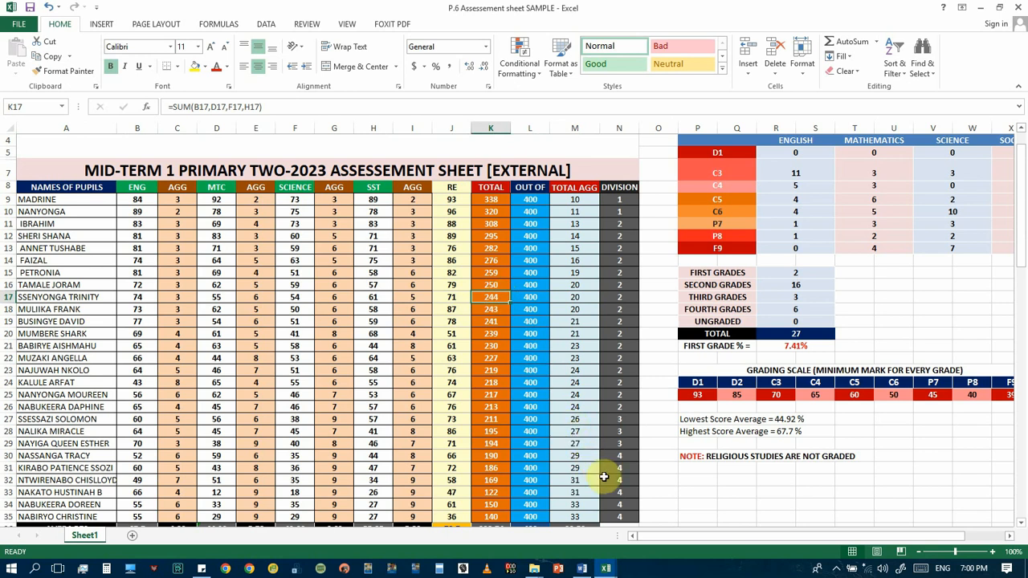
scroll(604, 477, down, 2)
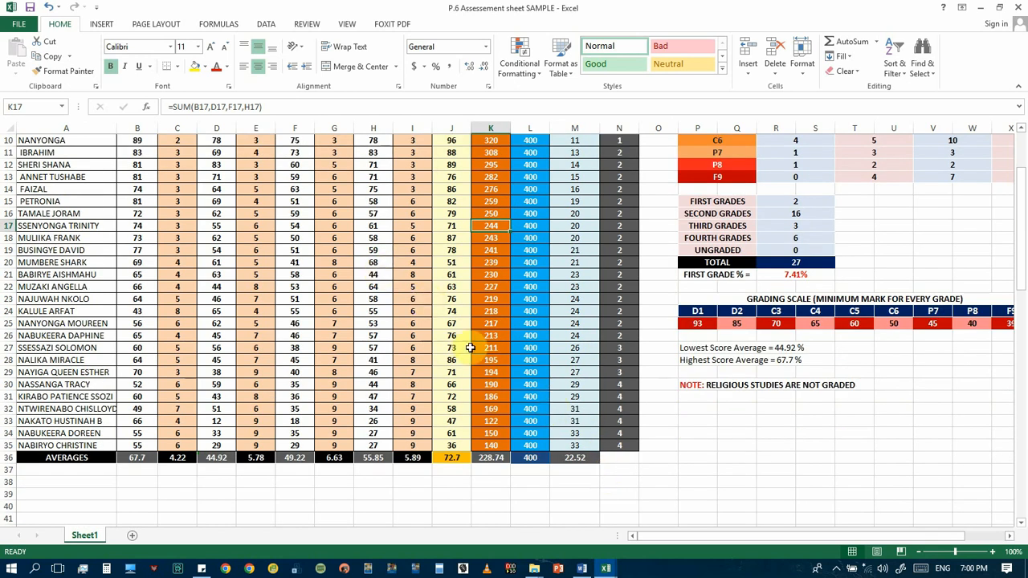